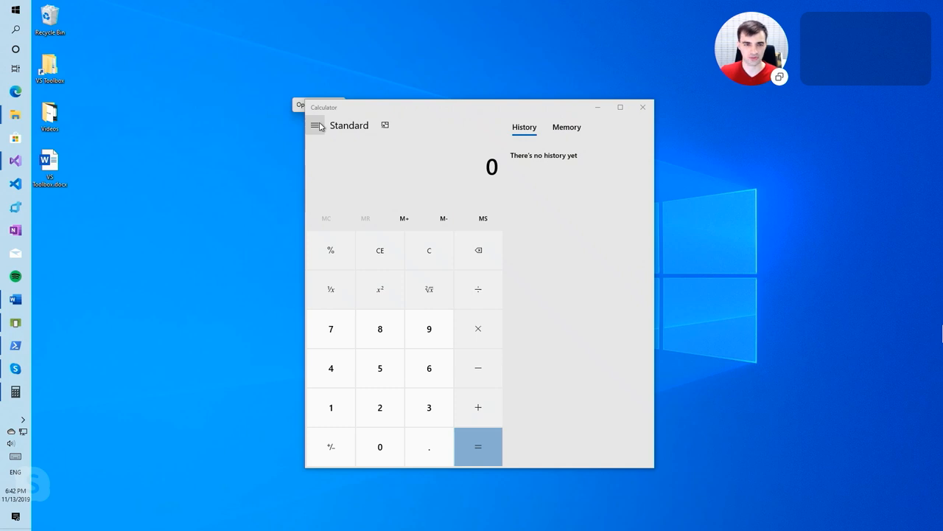
# Switch the native Windows Calculator to Scientific mode, then to the Length converter.
pyautogui.click(317, 126)
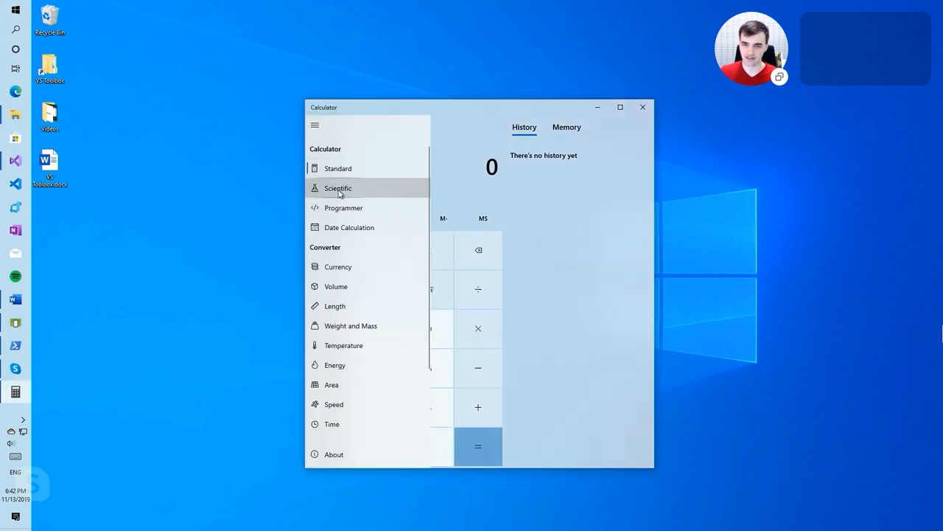
pyautogui.click(339, 192)
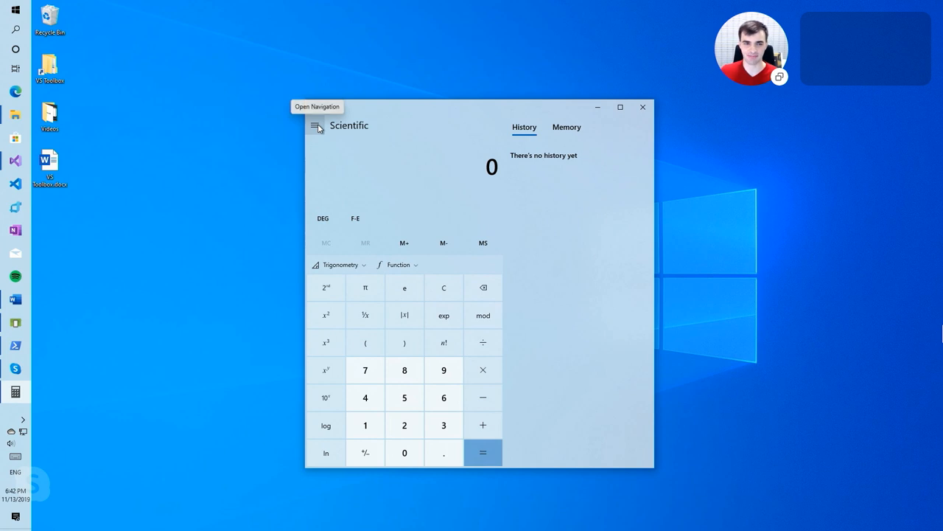
pyautogui.click(317, 127)
pyautogui.click(336, 305)
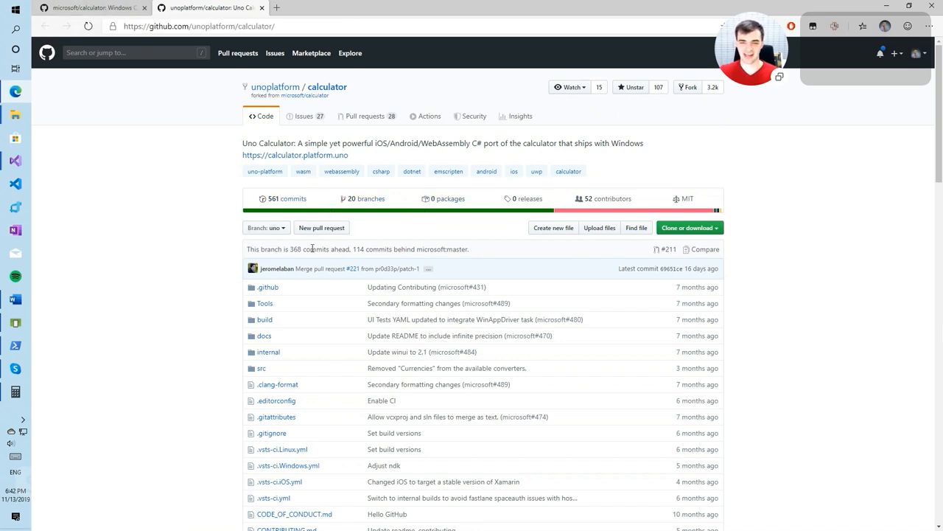
pyautogui.scroll(-5, 313, 250)
pyautogui.scroll(-3, 312, 251)
pyautogui.scroll(4, 312, 251)
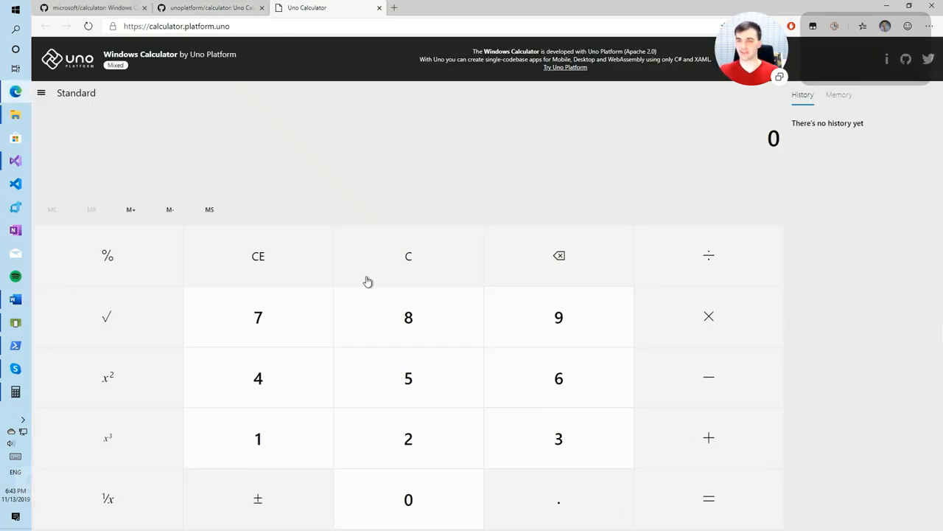
# Switch to the Temperature converter and set the target unit to Kelvin.
pyautogui.click(42, 94)
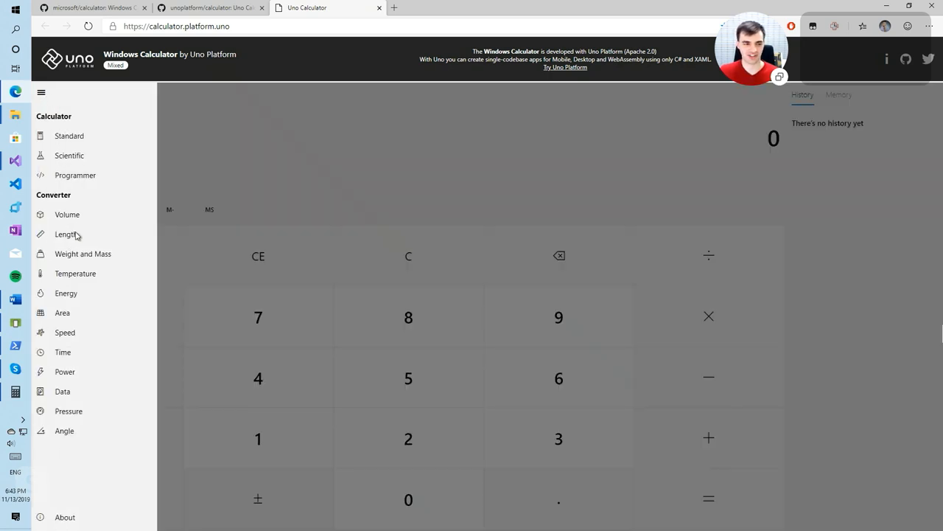
pyautogui.click(75, 273)
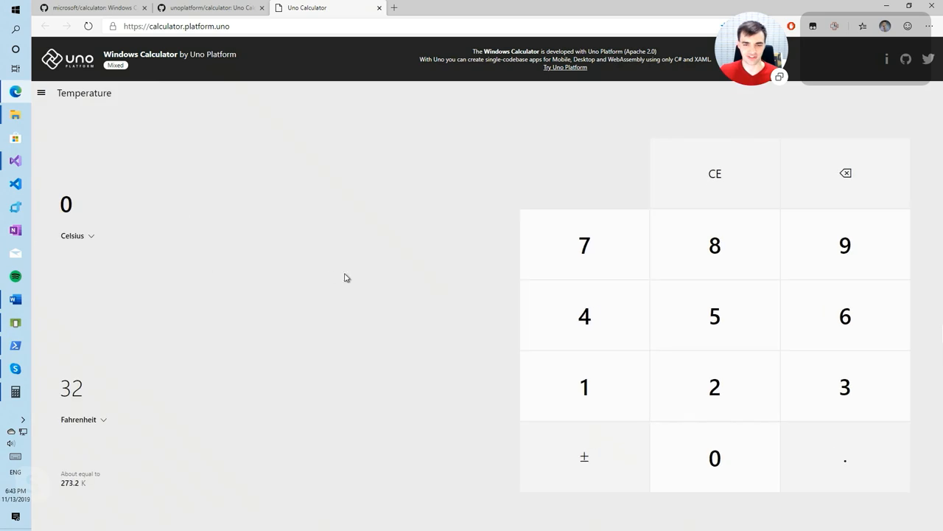
pyautogui.click(83, 421)
pyautogui.click(83, 439)
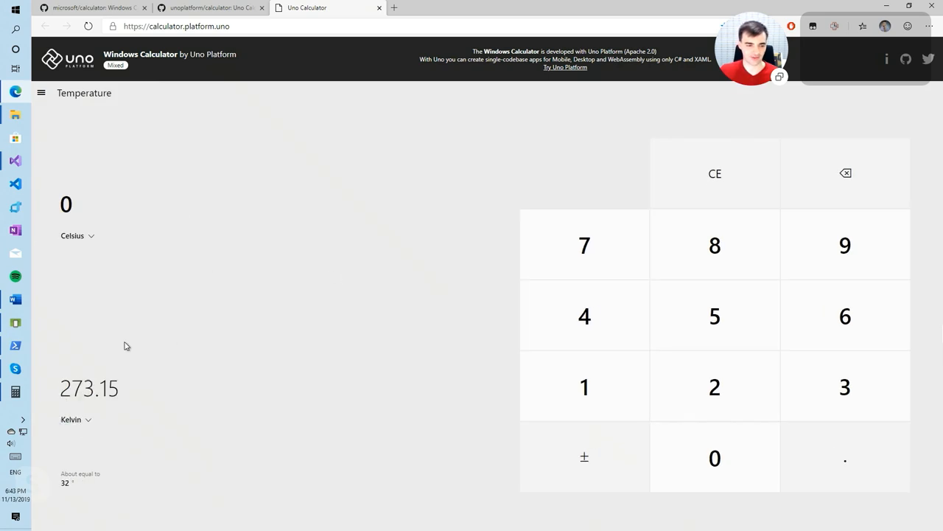
# Switch to Programmer mode and show the number keypad instead of the bit grid.
pyautogui.click(43, 94)
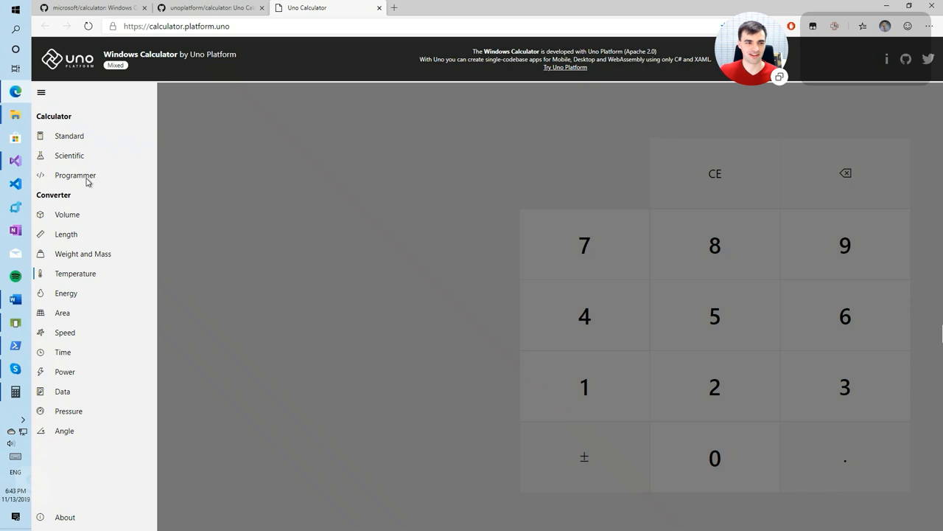
pyautogui.click(75, 175)
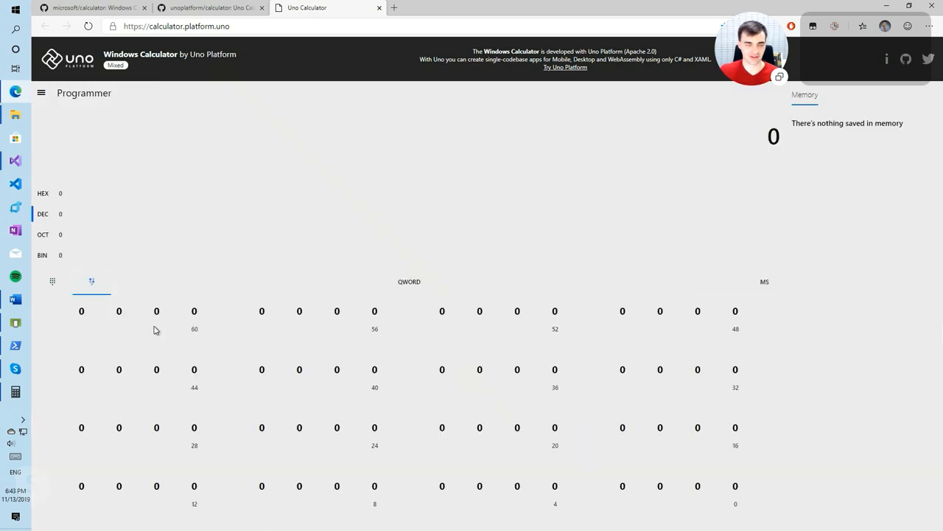
pyautogui.click(52, 282)
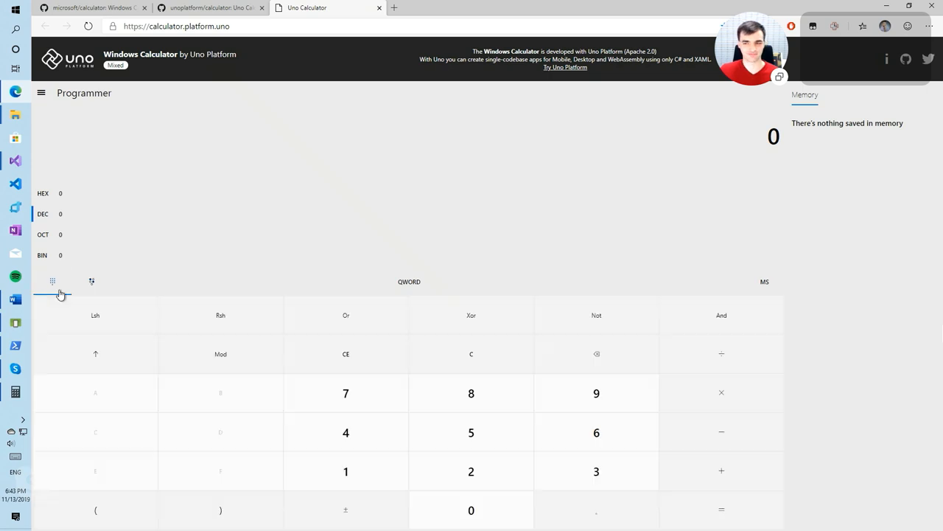
# Restore the browser window and resize it to phone width and back so the layout adapts.
pyautogui.doubleClick(709, 15)
pyautogui.moveTo(929, 123); pyautogui.dragTo(472, 88)
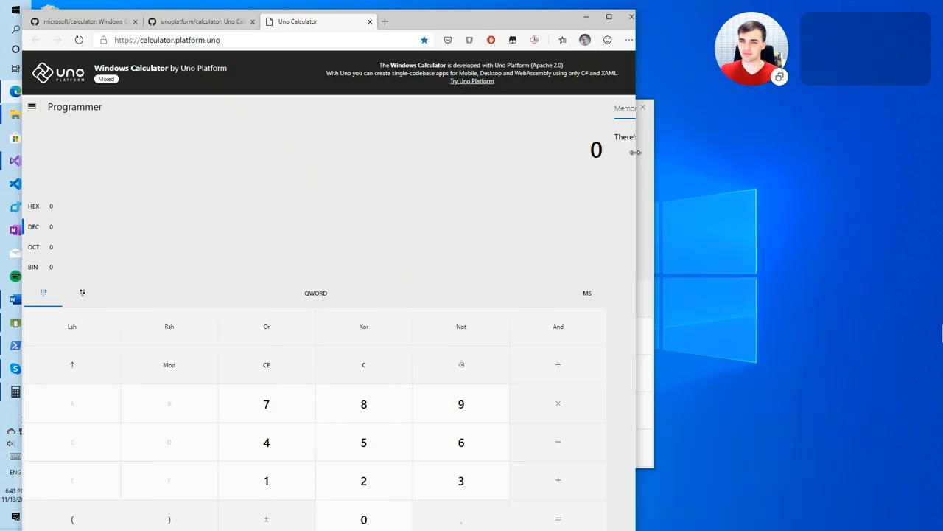
pyautogui.moveTo(391, 24); pyautogui.dragTo(588, 16)
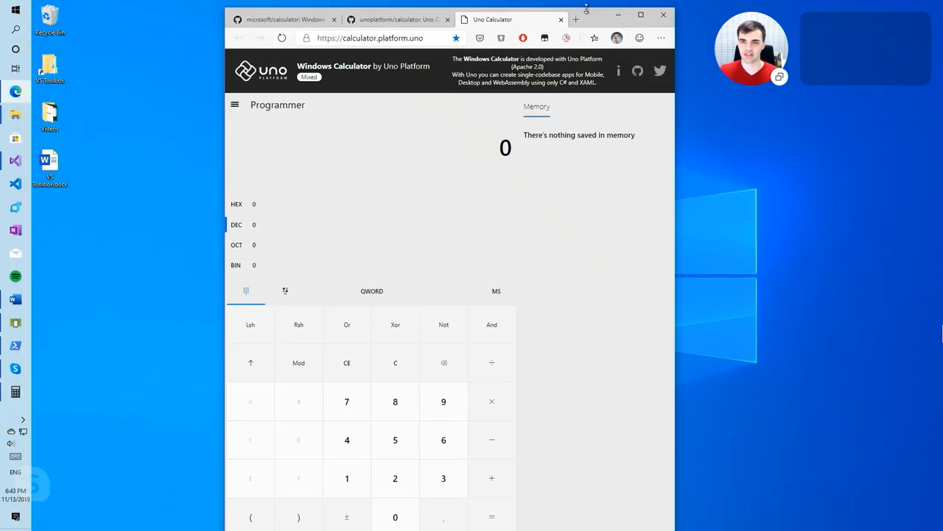
pyautogui.moveTo(585, 9); pyautogui.dragTo(605, 36)
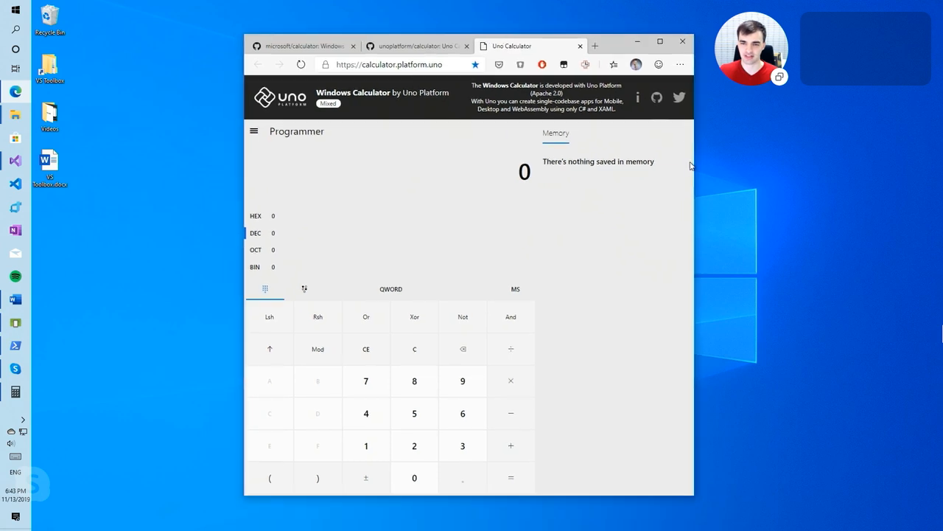
pyautogui.moveTo(697, 175); pyautogui.dragTo(465, 181)
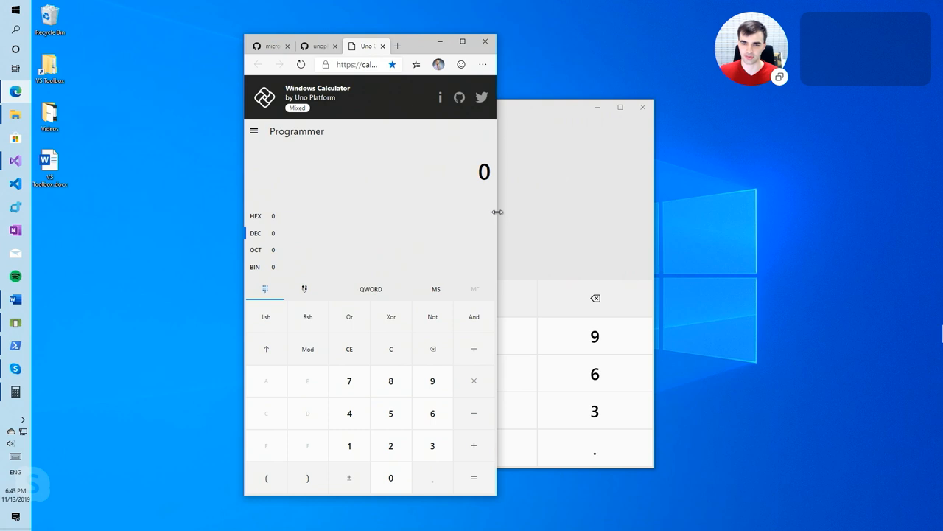
pyautogui.moveTo(499, 214); pyautogui.dragTo(878, 229)
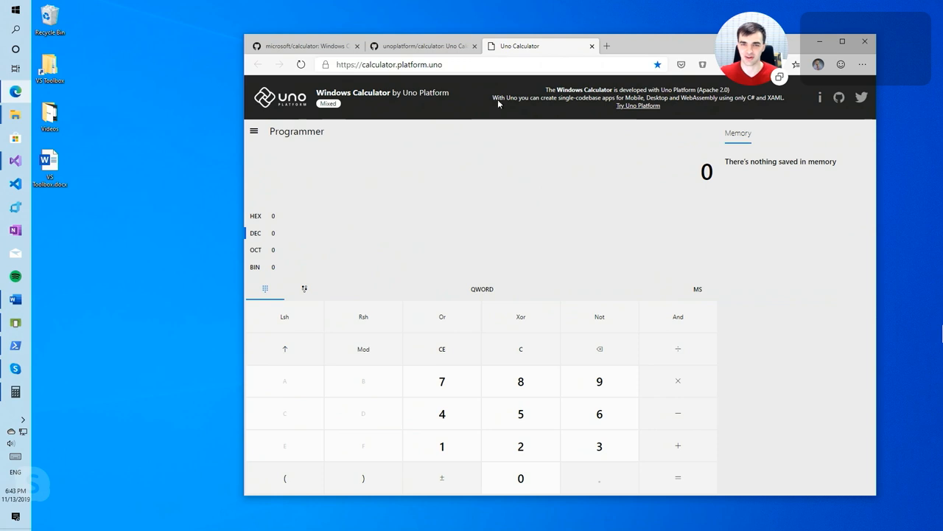
pyautogui.moveTo(631, 54); pyautogui.dragTo(589, 52)
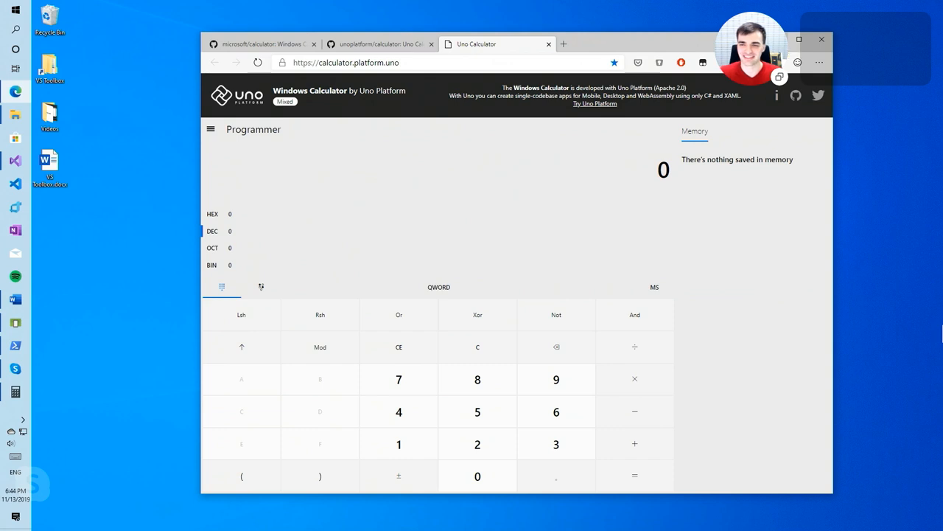
# Close the native Windows Calculator and reopen the Uno Calculator's mode list.
pyautogui.click(822, 39)
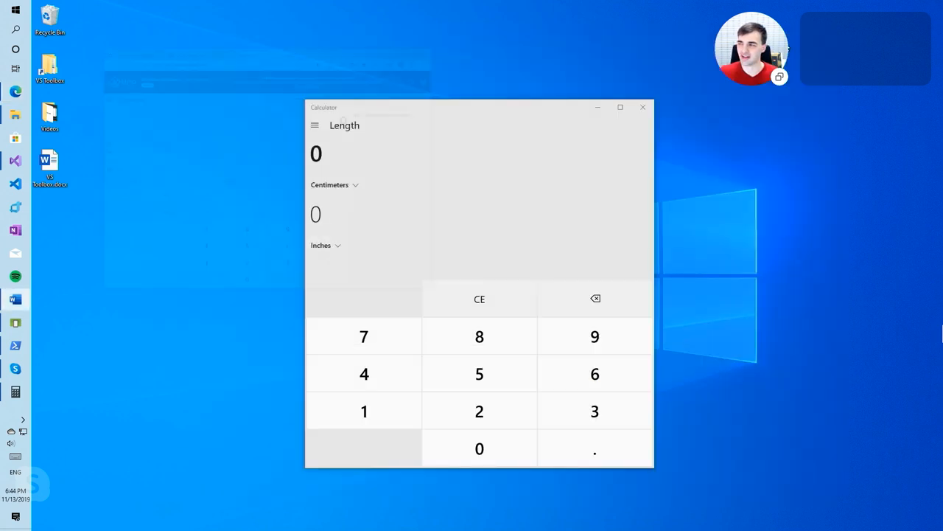
pyautogui.click(643, 108)
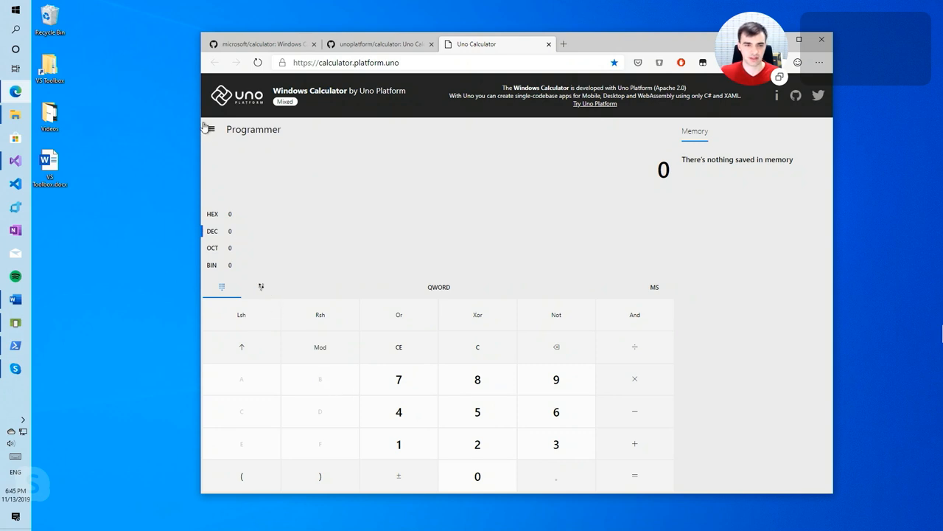
pyautogui.click(211, 129)
# Narrow the browser window and switch to the Pressure converter, then bring up the VS Toolbox folder.
pyautogui.moveTo(834, 280)
pyautogui.mouseDown()
pyautogui.moveTo(535, 281)
pyautogui.moveTo(614, 302)
pyautogui.moveTo(765, 302)
pyautogui.mouseUp()
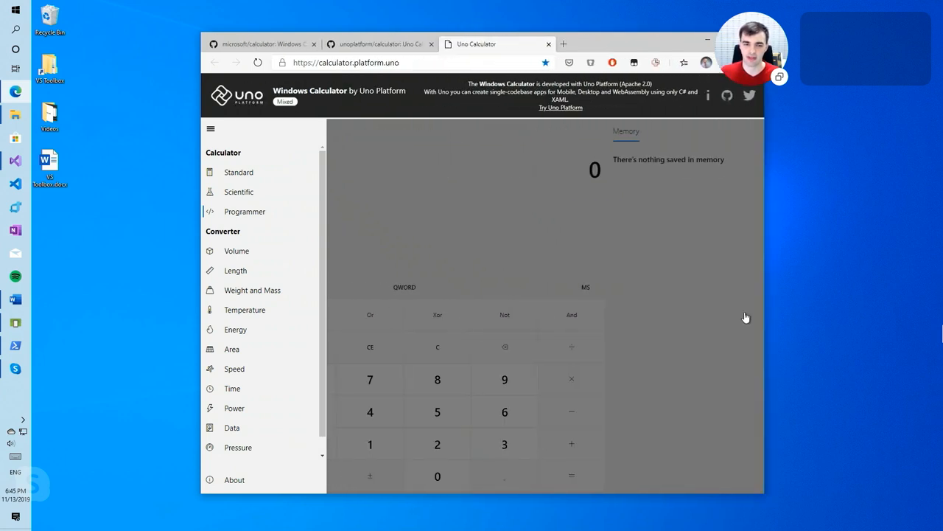
pyautogui.scroll(-1, 291, 442)
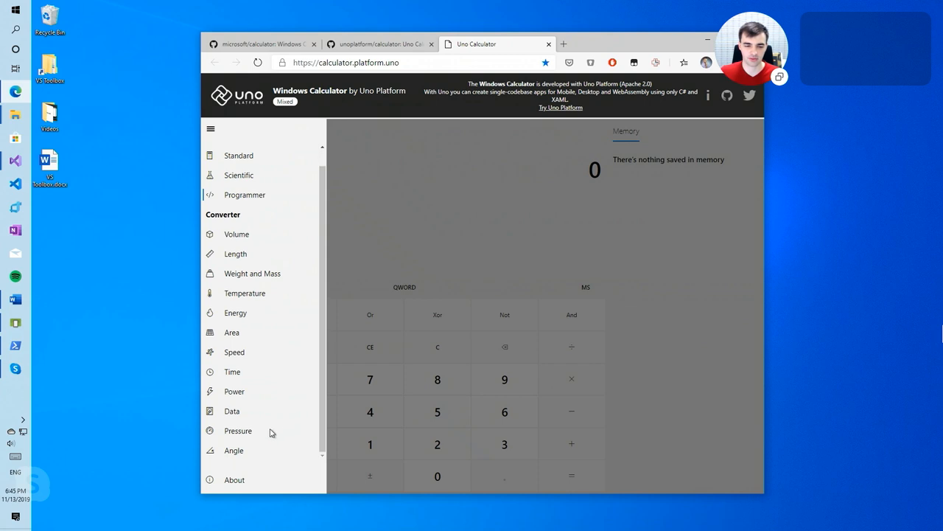
pyautogui.click(271, 432)
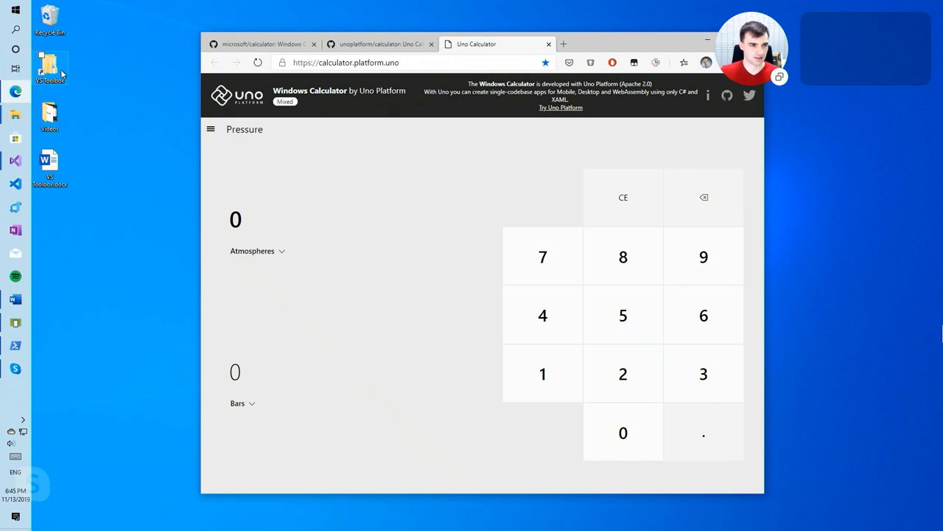
pyautogui.click(15, 115)
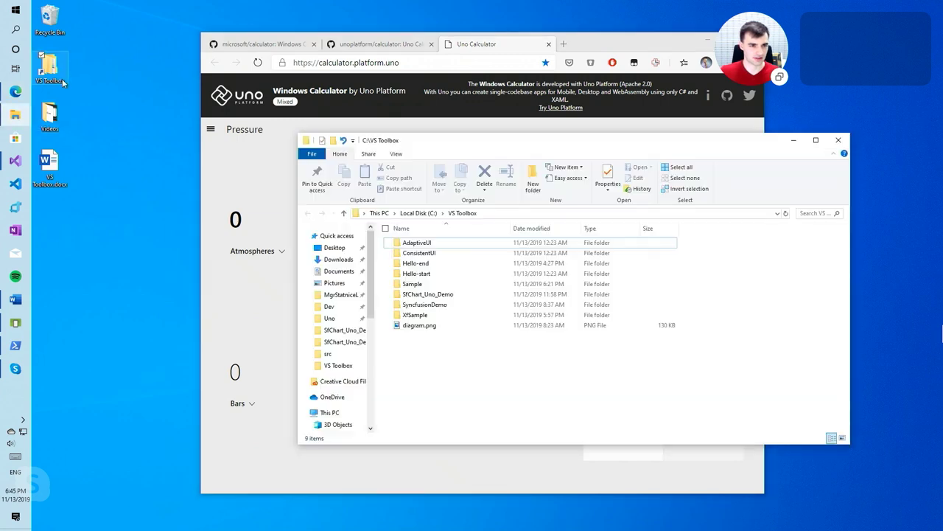
# Go into SyncfusionDemo\SfChart_Uno_Demo_Project and open SfChart_Uno_Demo.sln in Visual Studio.
pyautogui.rightClick(422, 305)
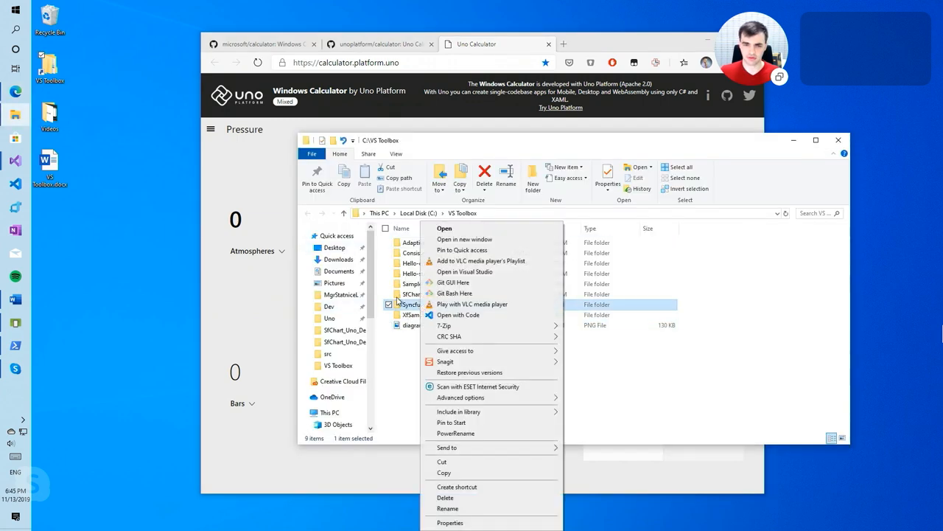
pyautogui.click(442, 234)
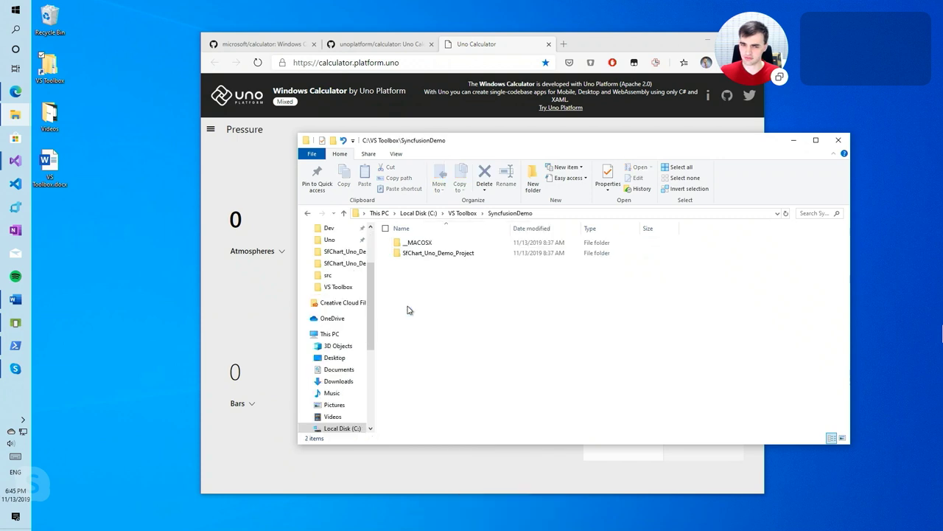
pyautogui.doubleClick(438, 254)
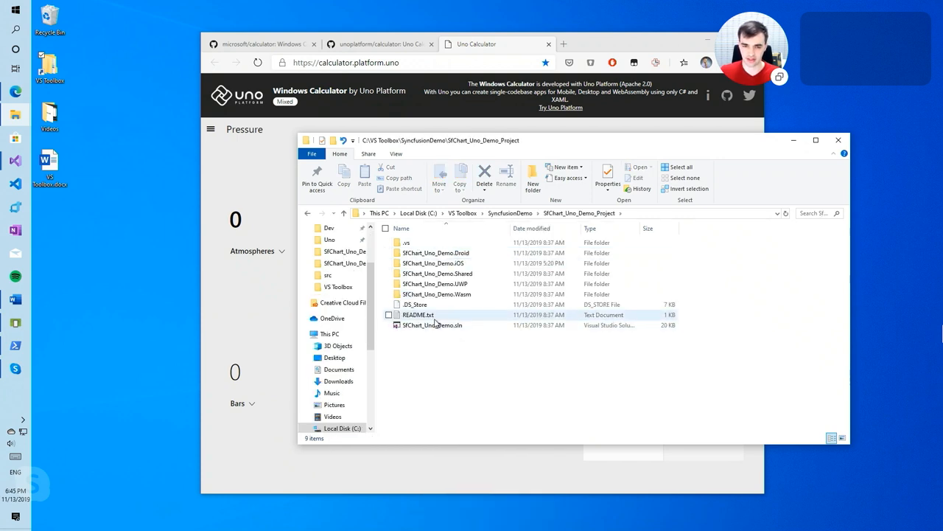
pyautogui.rightClick(437, 327)
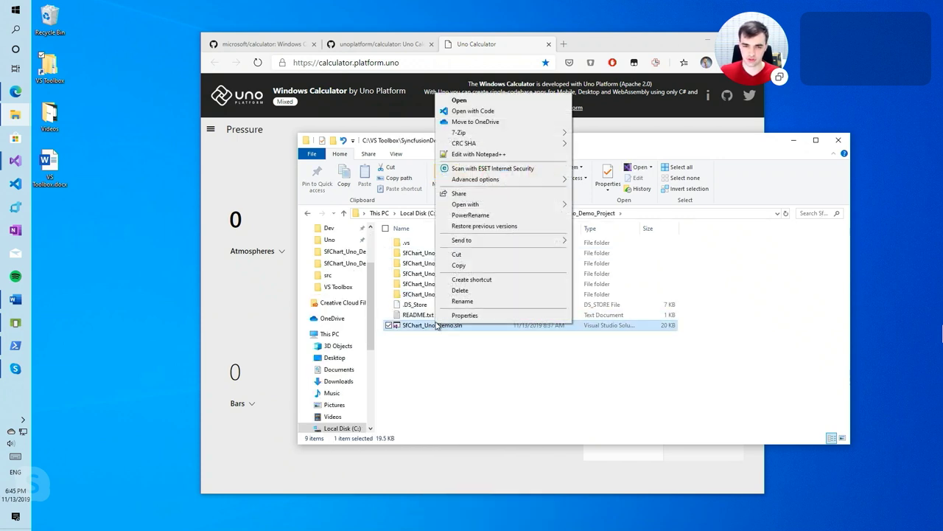
pyautogui.click(460, 103)
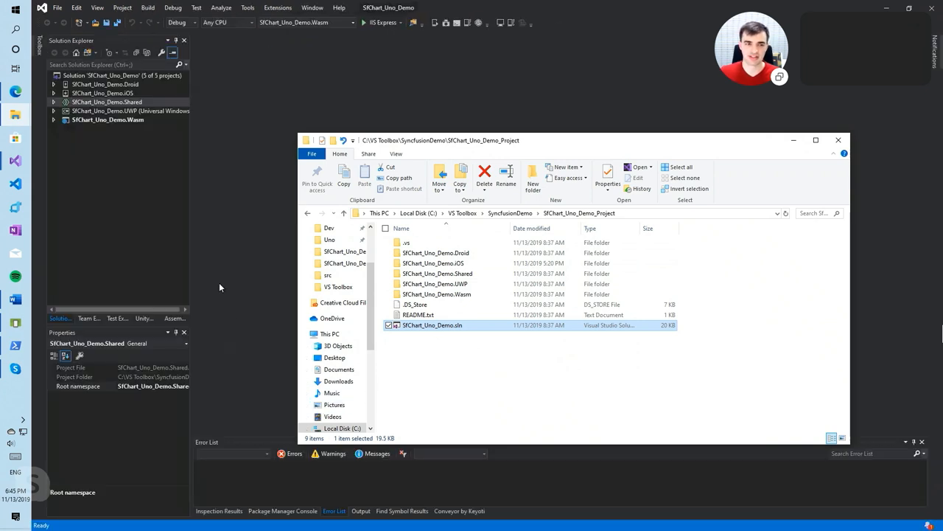
# Select the SfChart_Uno_Demo.Wasm project and start it with IIS Express.
pyautogui.click(169, 217)
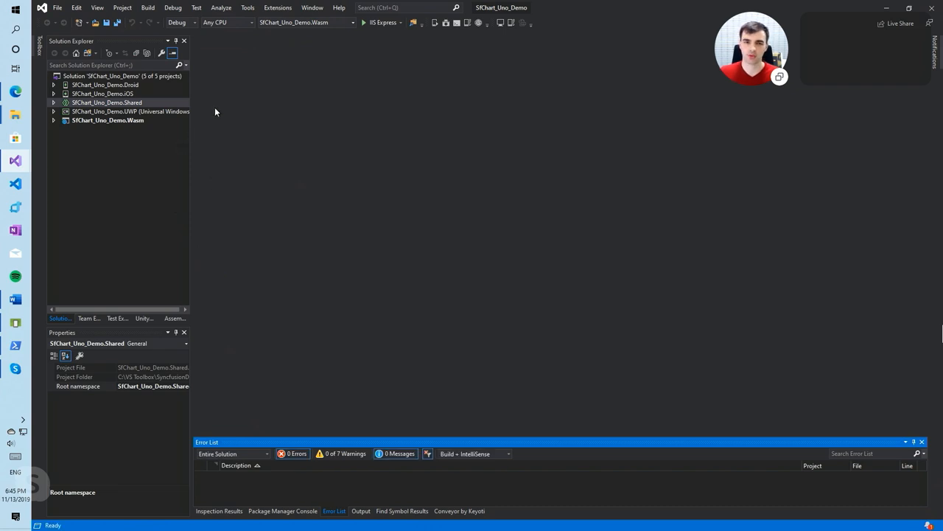
pyautogui.click(134, 123)
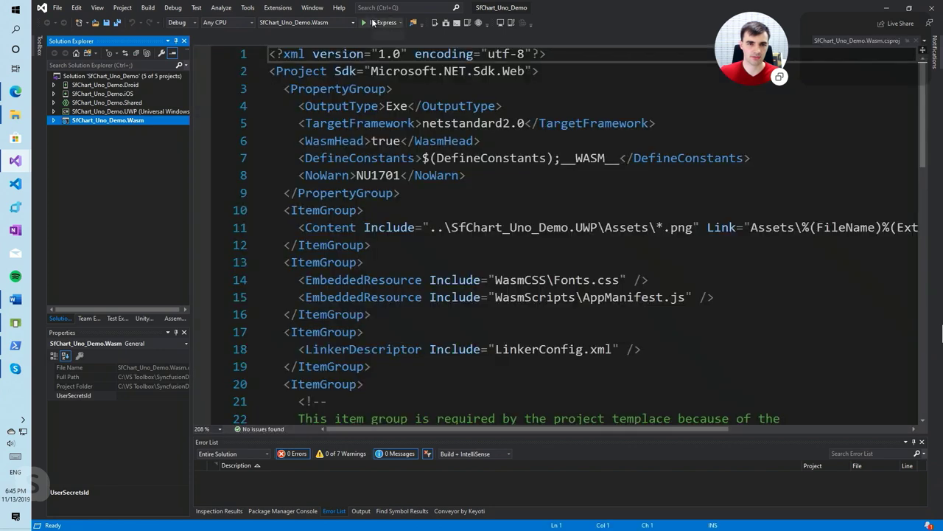
pyautogui.click(377, 22)
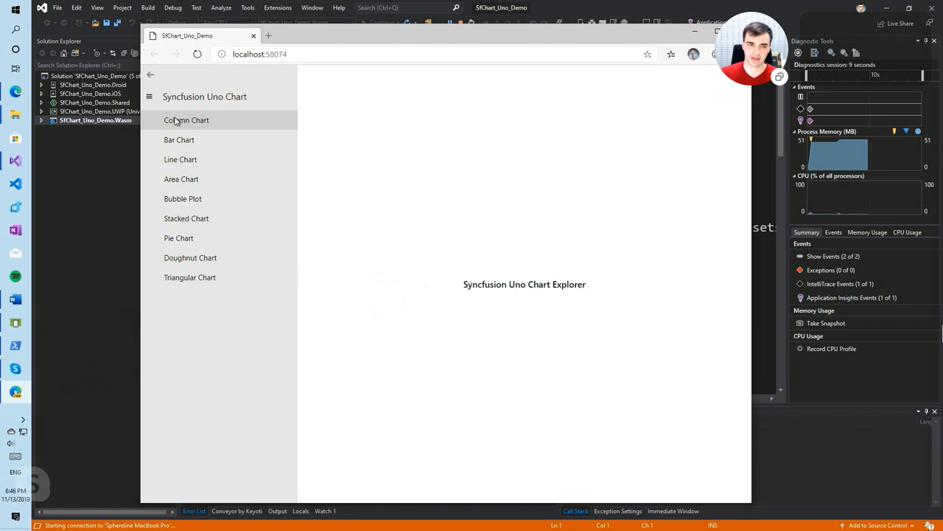
# View the Column, Bar, Line and Bubble chart samples in the Chart Explorer sidebar.
pyautogui.click(176, 121)
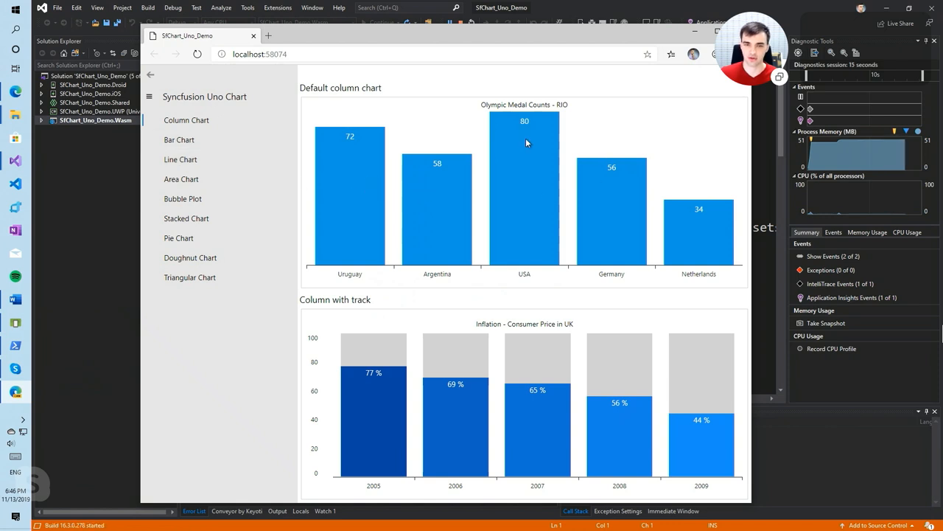
pyautogui.click(199, 145)
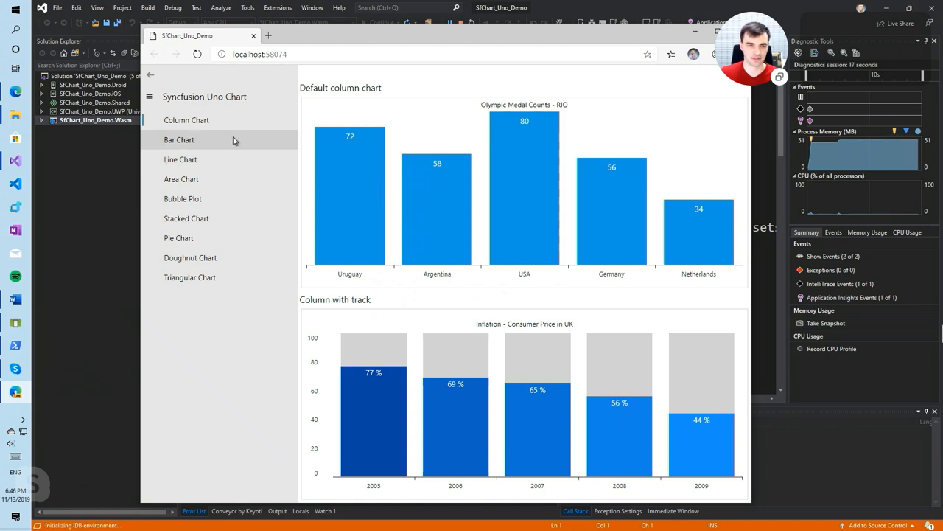
pyautogui.click(196, 163)
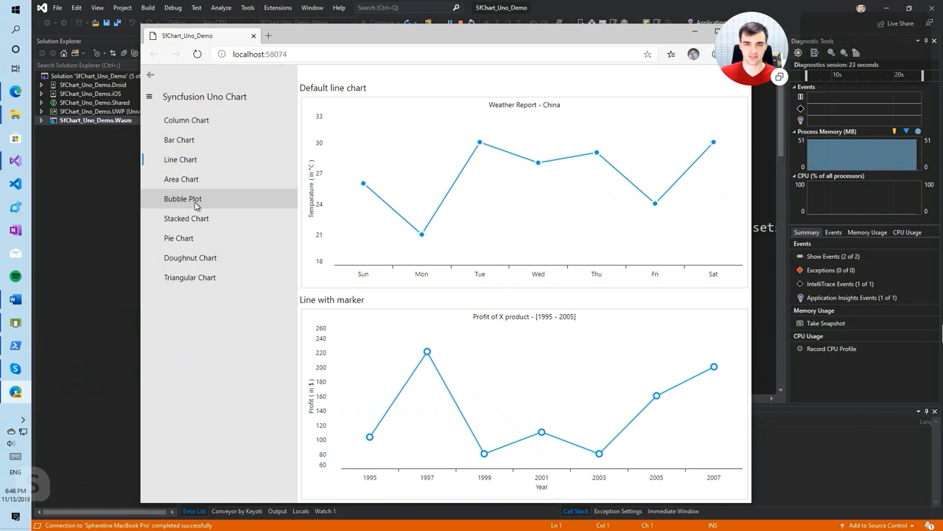
pyautogui.click(187, 204)
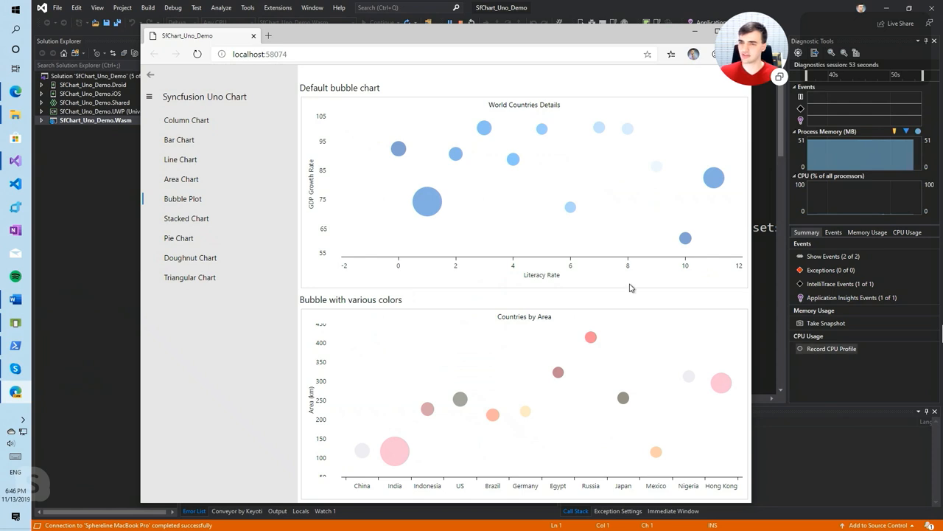
# Stop debugging the chart demo and switch over to the SkiaSharp samples site.
pyautogui.click(461, 22)
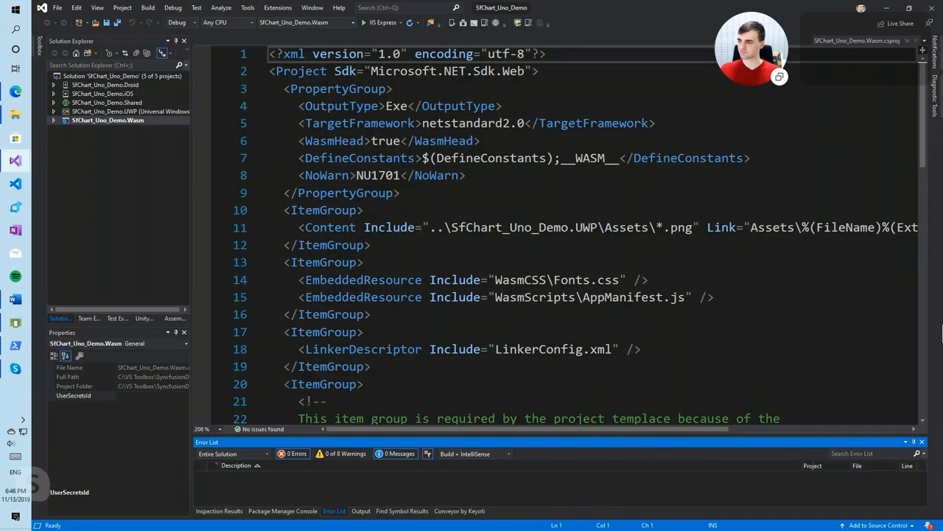
pyautogui.hotkey('alt', 'Tab')
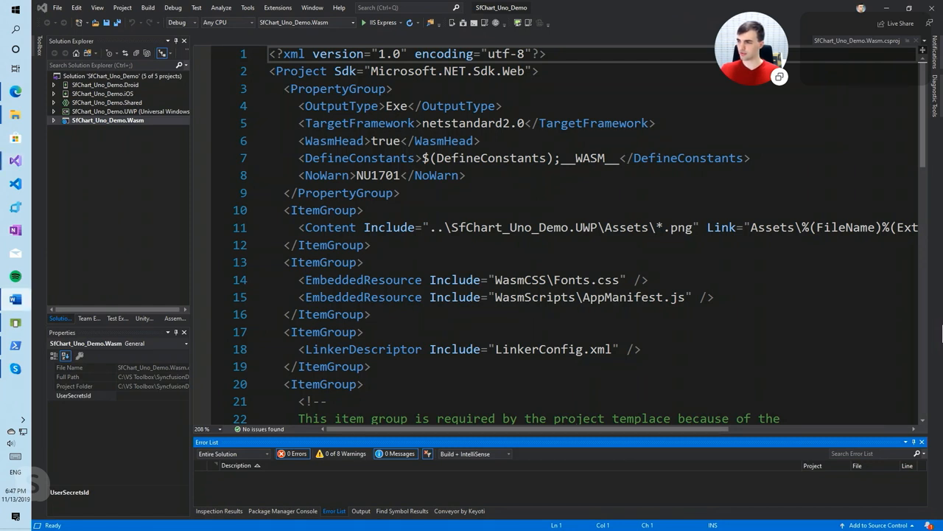
pyautogui.hotkey('alt', 'Tab')
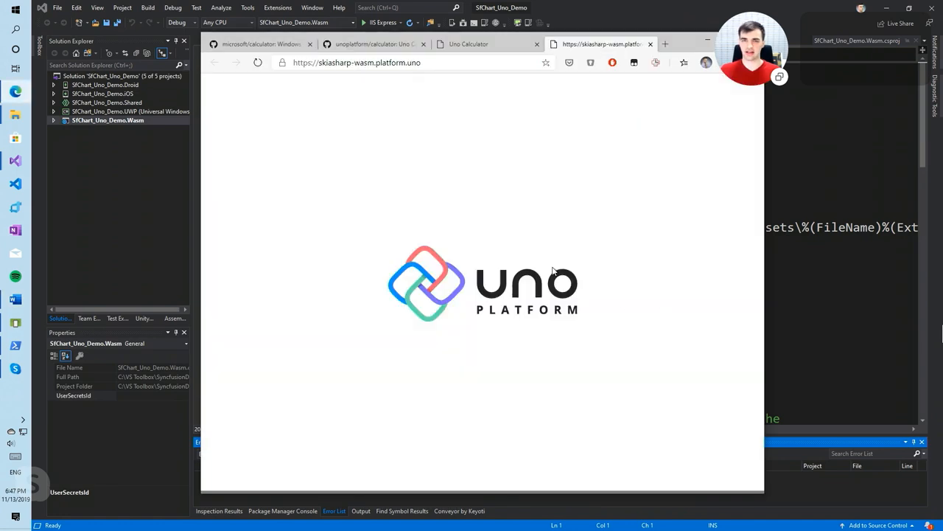
# Maximize the browser and view the Bitmap Decoder, Blur Mask Filter and 3D Rotation (perspective) samples.
pyautogui.doubleClick(687, 45)
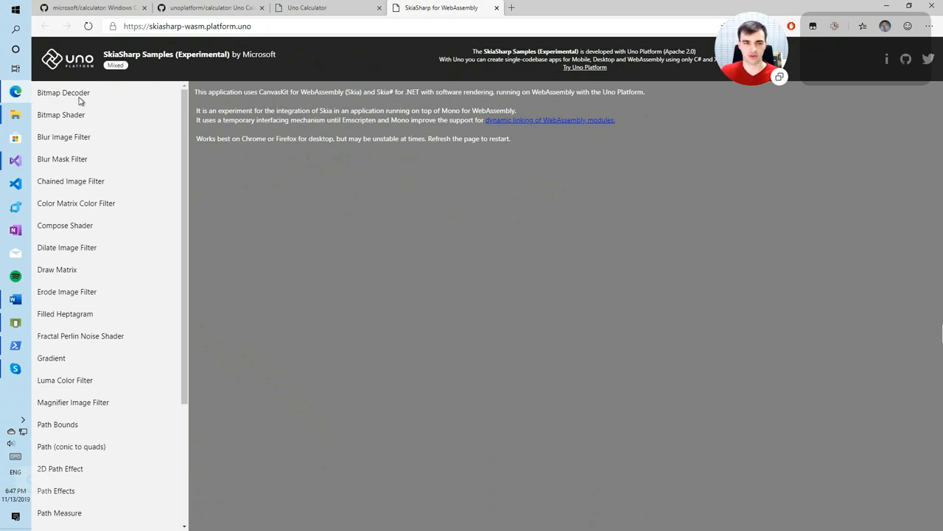
pyautogui.click(79, 96)
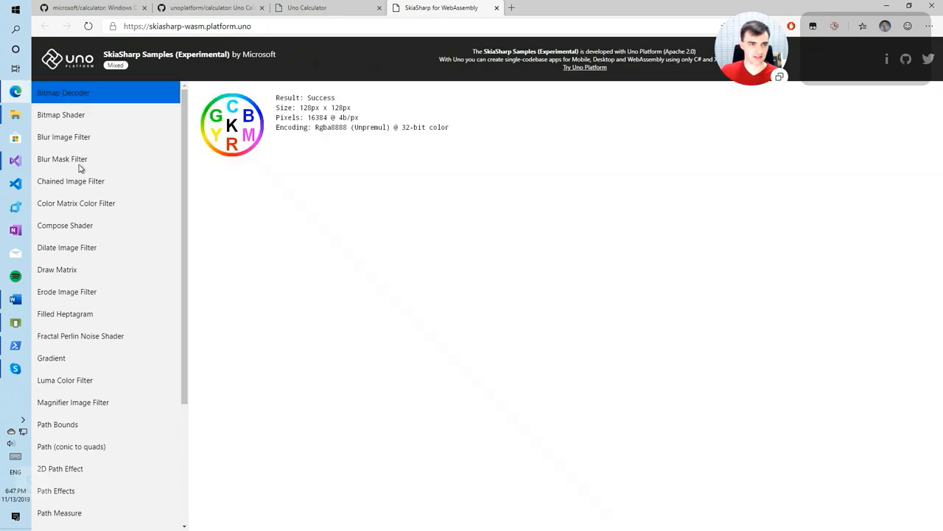
pyautogui.click(79, 162)
pyautogui.scroll(-2, 92, 273)
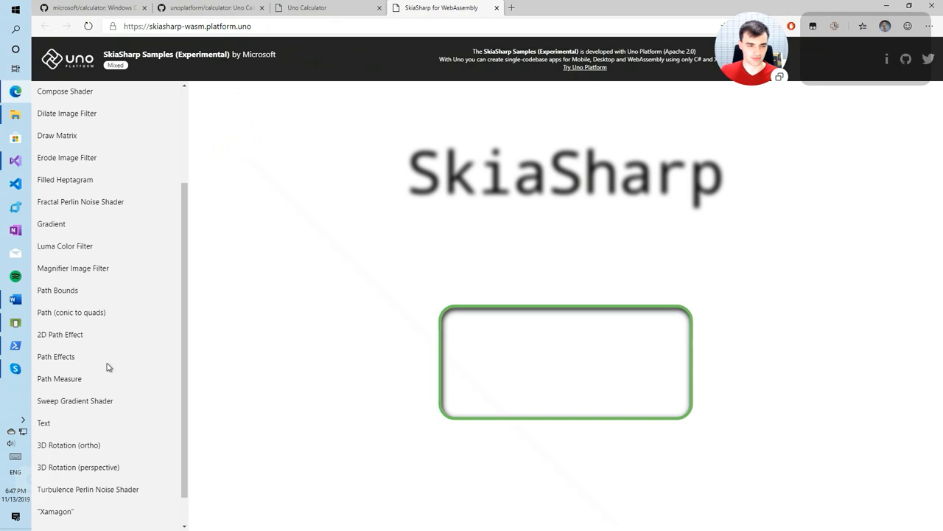
pyautogui.click(78, 466)
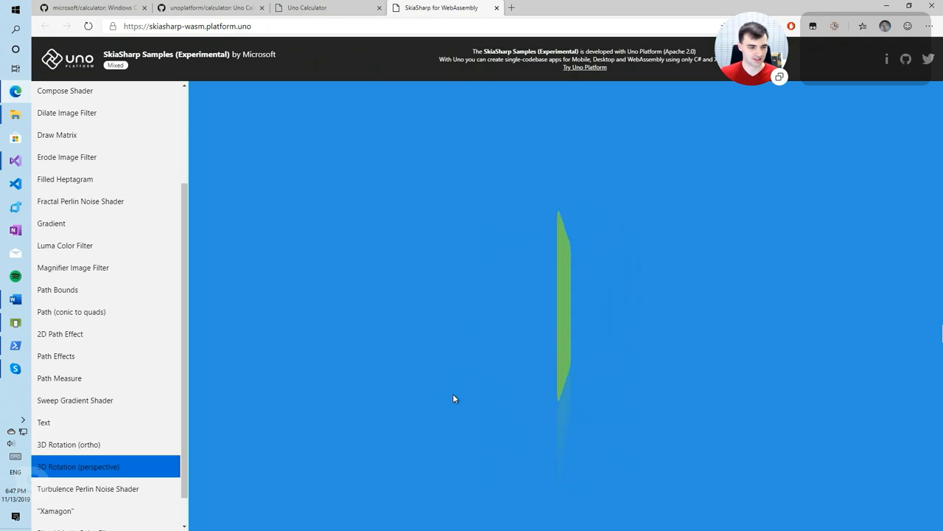
# View the 3D Rotation (ortho) and Luma Color Filter samples, then start a new tab for lottie.platform.uno.
pyautogui.click(71, 445)
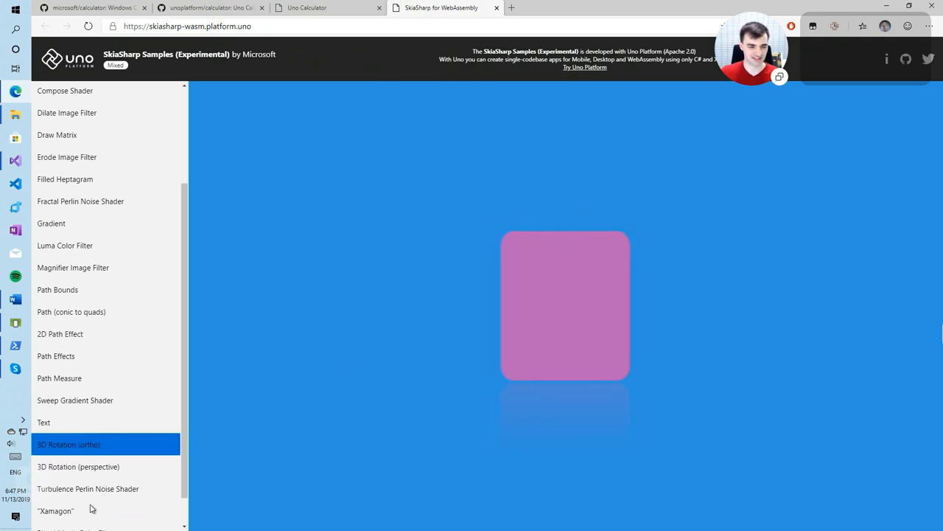
pyautogui.click(77, 245)
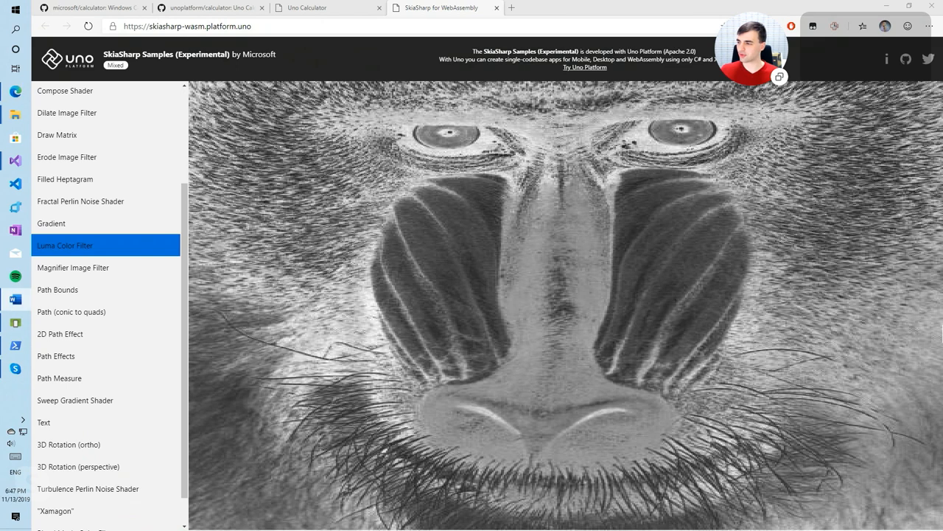
pyautogui.hotkey('ctrl', 't')
pyautogui.write('https://lottie.platform.uno')
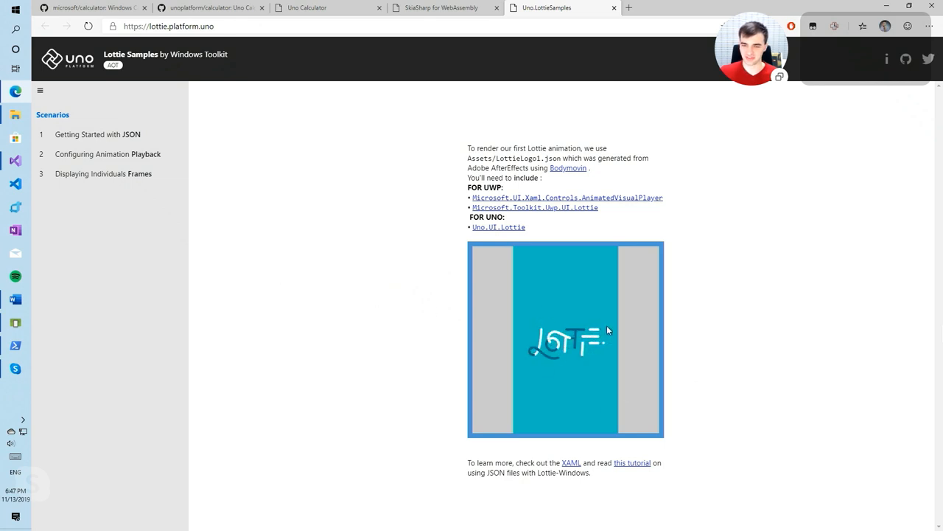
# Play, pause and reverse the Configuring Animation Playback Lottie animation, then minimize the browser.
pyautogui.click(131, 153)
pyautogui.click(491, 414)
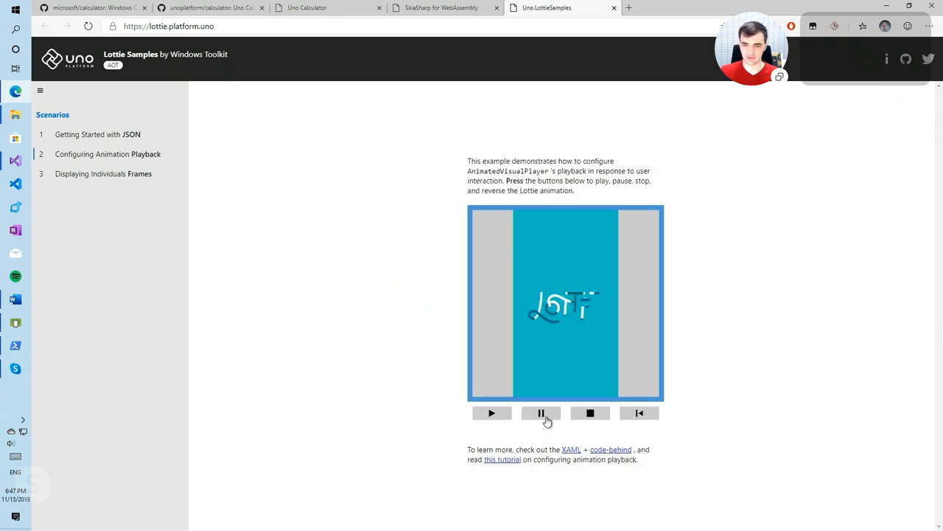
pyautogui.click(541, 412)
pyautogui.click(638, 413)
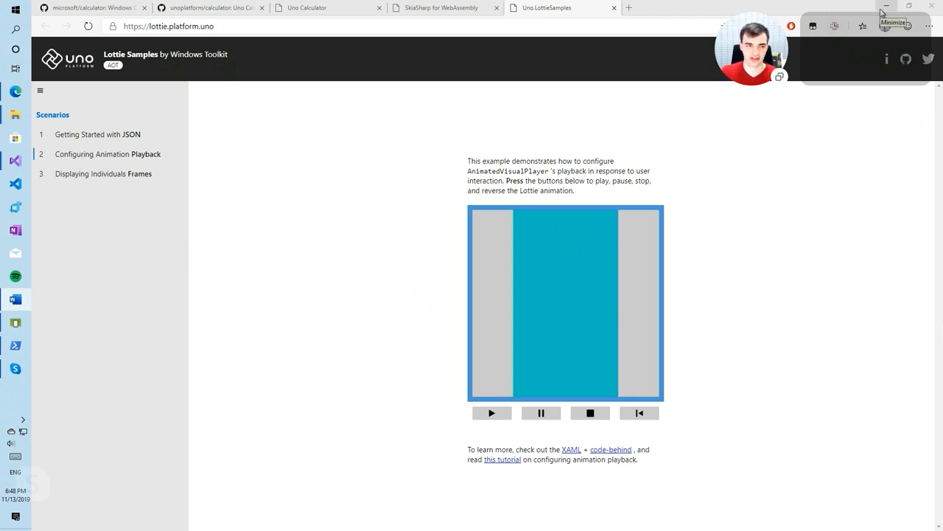
pyautogui.click(884, 10)
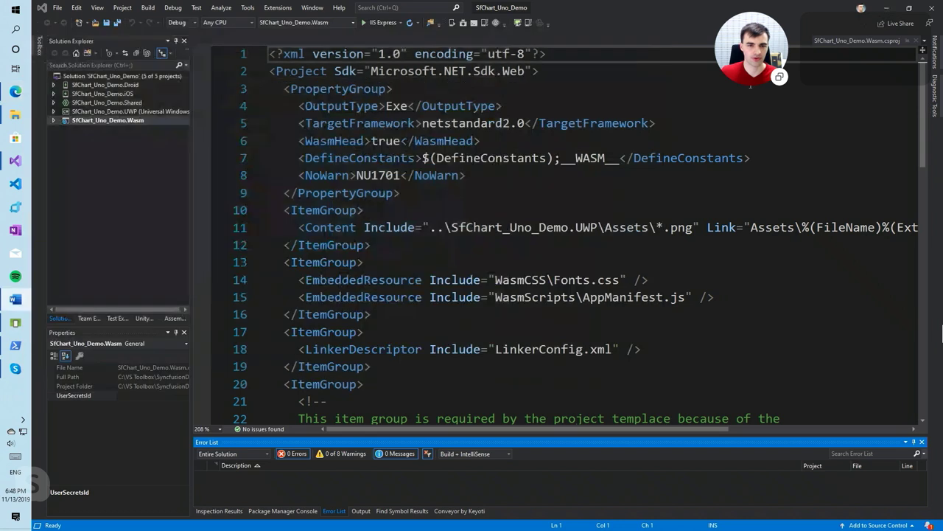
# Close Visual Studio and the chart project folder, then bring File Explorer back up.
pyautogui.click(931, 7)
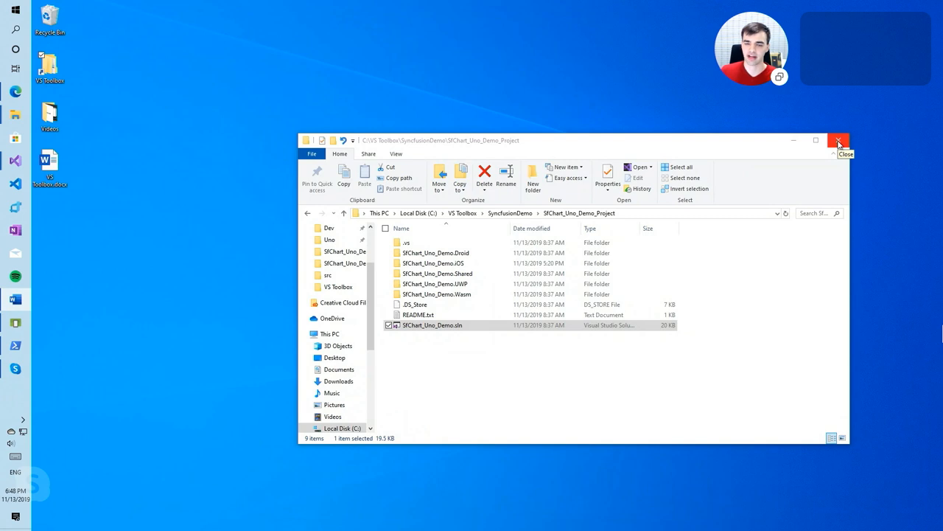
pyautogui.click(839, 142)
pyautogui.moveTo(14, 115)
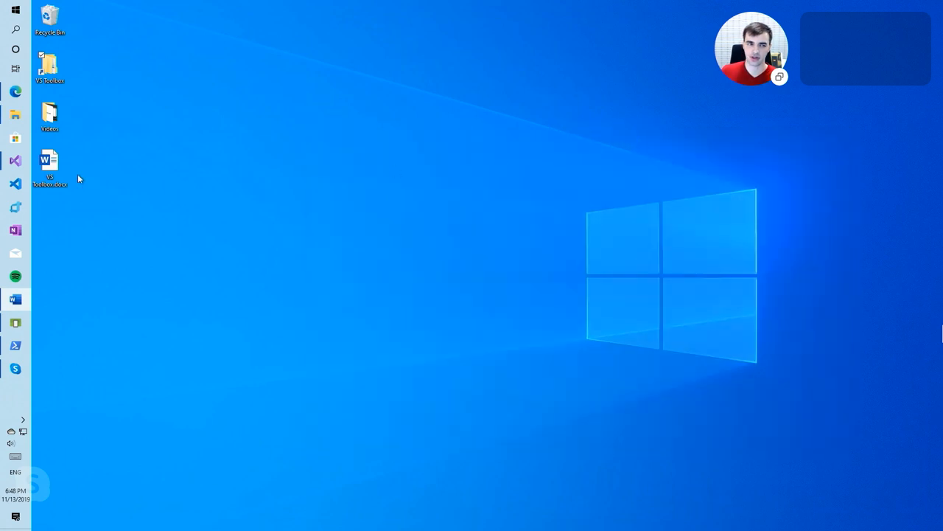
pyautogui.click(15, 114)
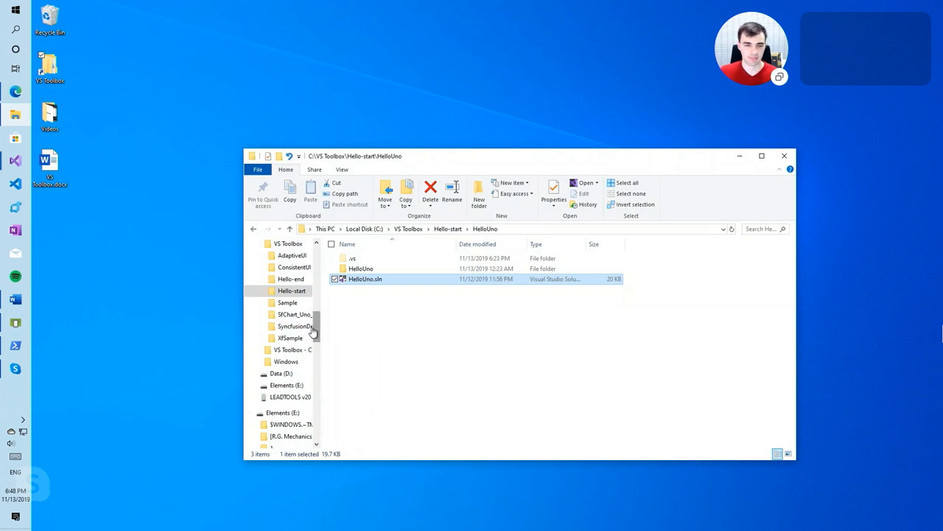
pyautogui.scroll(1, 295, 317)
pyautogui.click(262, 270)
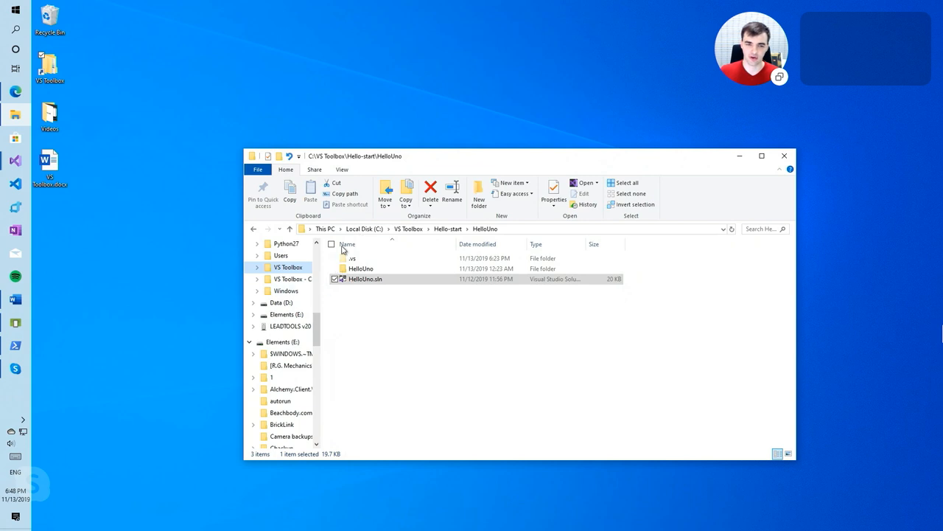
# Navigate to C:\VS Toolbox\XfSample and open XfSample.sln in Visual Studio.
pyautogui.click(364, 228)
pyautogui.doubleClick(362, 382)
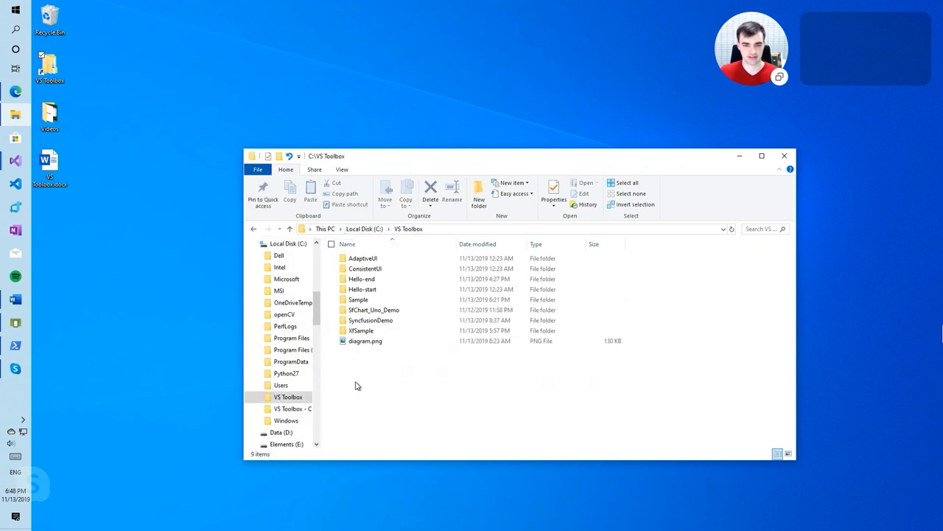
pyautogui.doubleClick(361, 330)
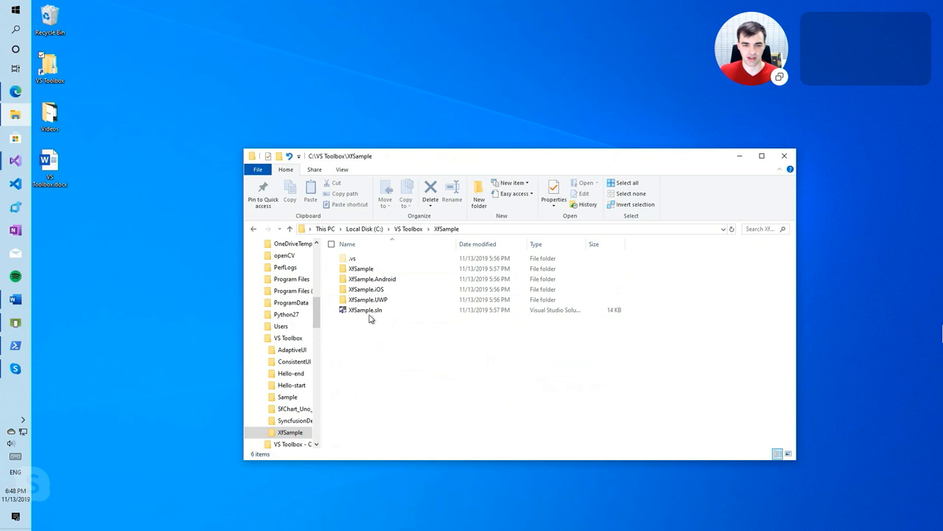
pyautogui.click(364, 309)
pyautogui.doubleClick(372, 311)
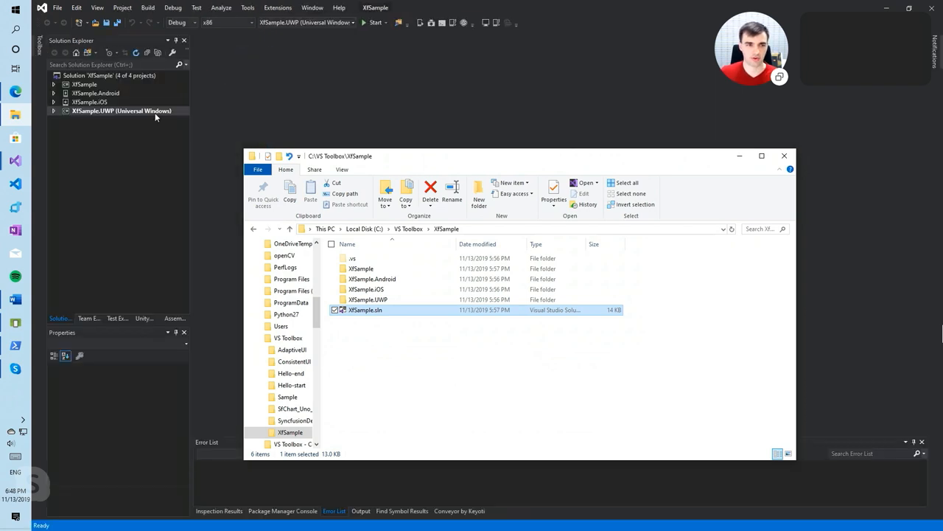
# Launch the XfSample.UWP project on the Local Machine from Visual Studio.
pyautogui.click(156, 112)
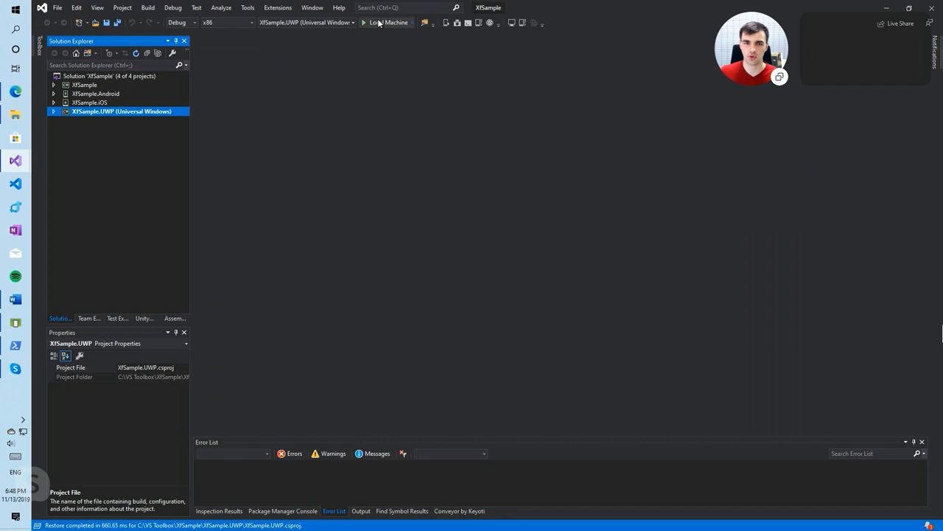
pyautogui.click(383, 23)
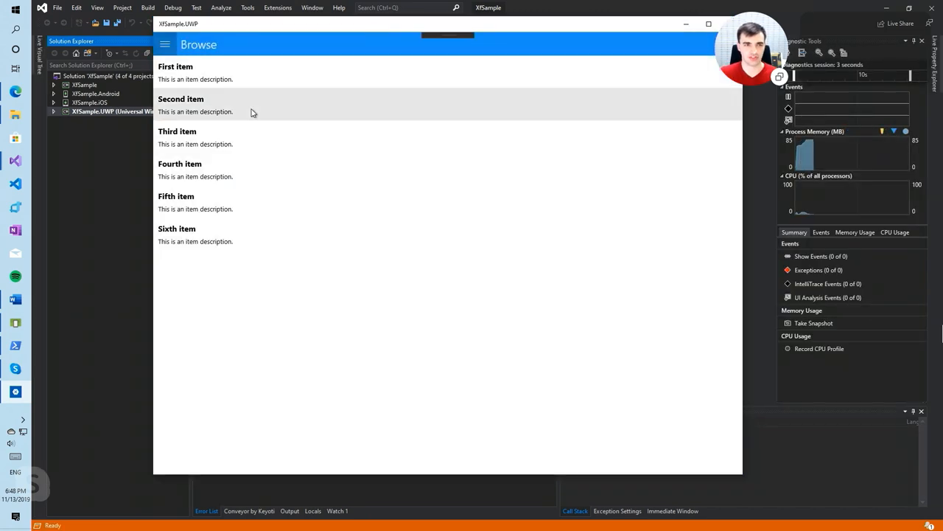
# Browse the running UWP app: an item's details, the About page, then back to the Browse list.
pyautogui.click(211, 81)
pyautogui.click(167, 45)
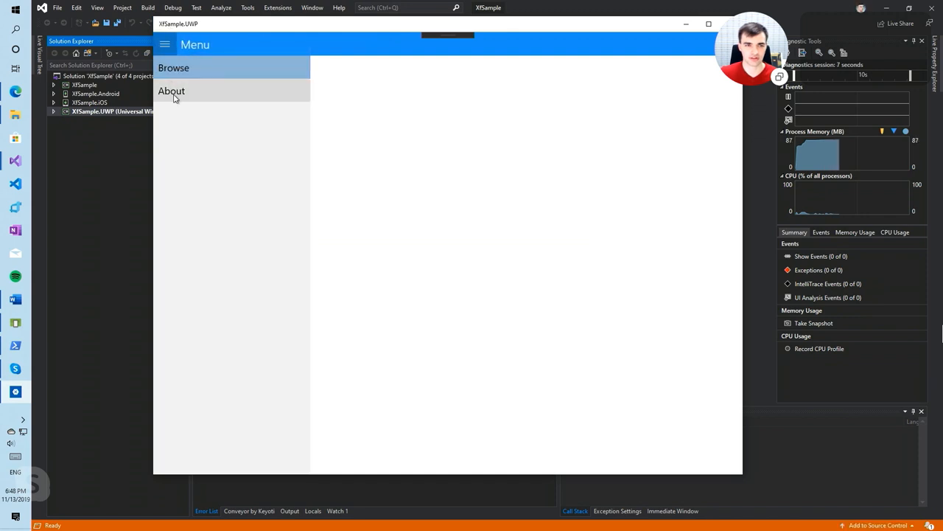
pyautogui.click(176, 97)
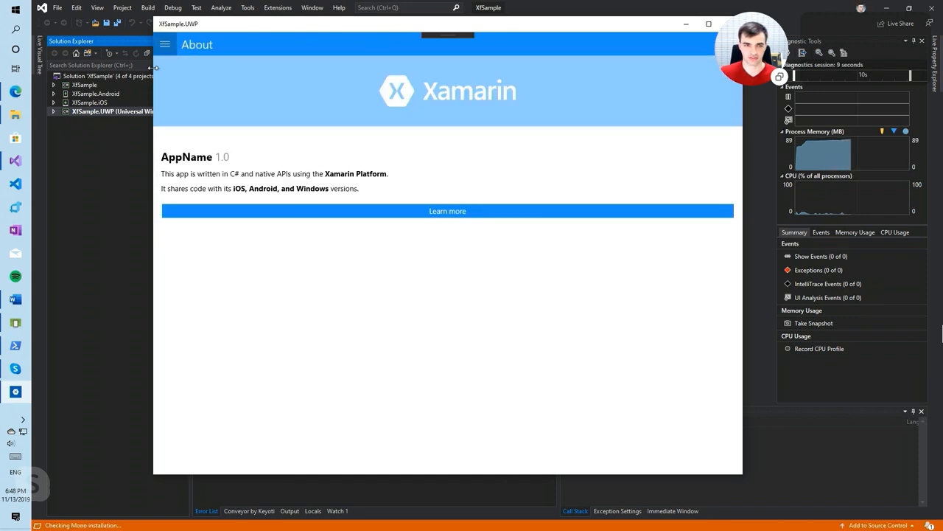
pyautogui.click(165, 44)
pyautogui.click(174, 68)
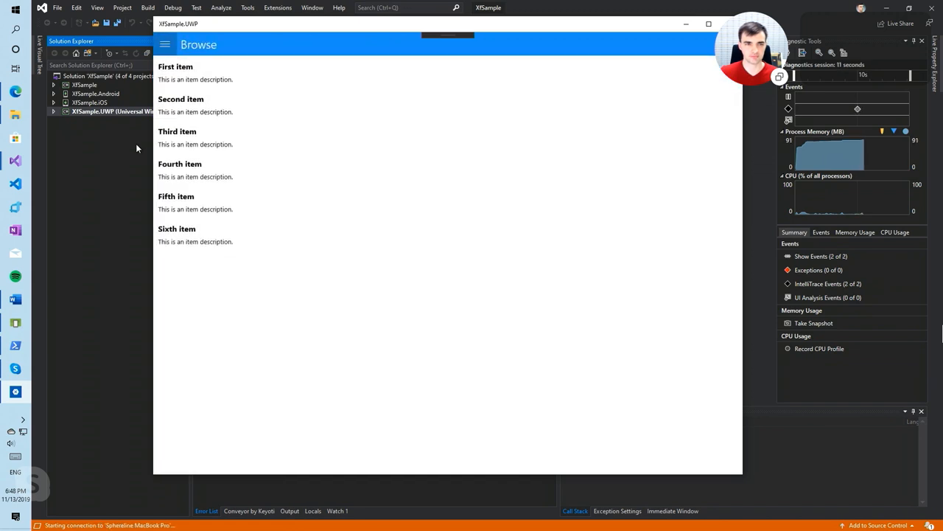
# Stop debugging the UWP app and close the XfSample solution.
pyautogui.click(136, 143)
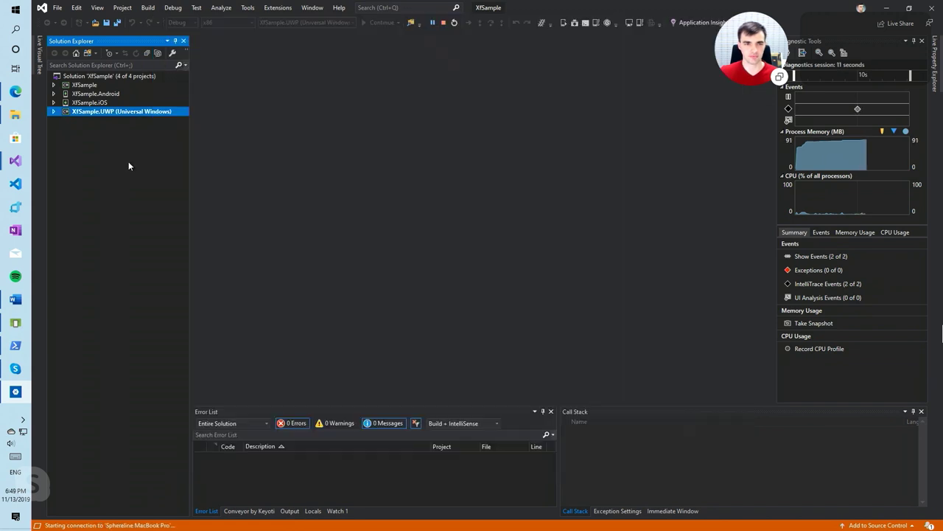
pyautogui.click(443, 22)
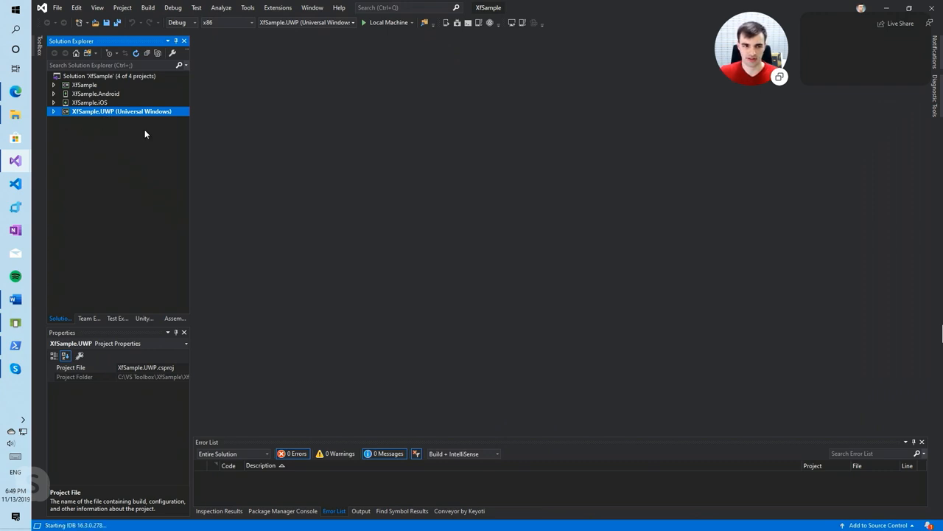
pyautogui.click(932, 7)
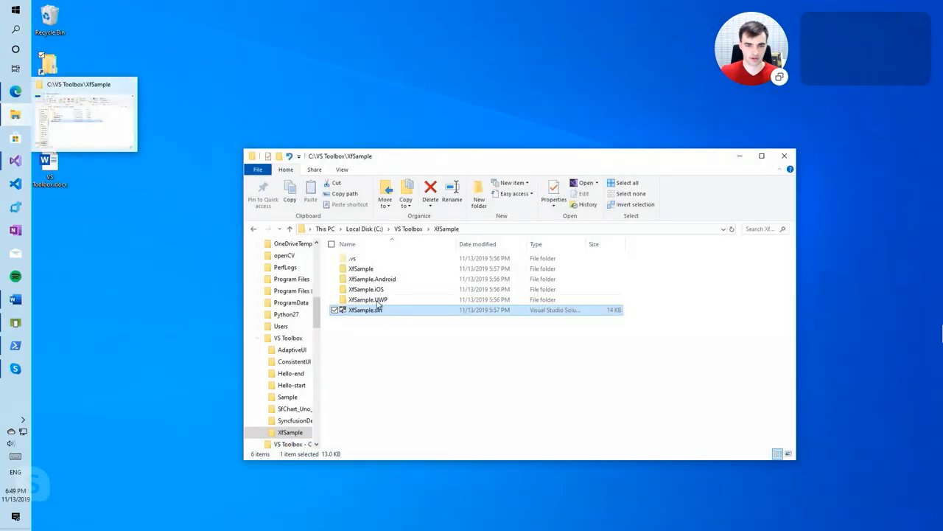
# Run 'dotnet new wasmxfhead' in PowerShell from the XfSample folder to add a WebAssembly head.
pyautogui.click(258, 169)
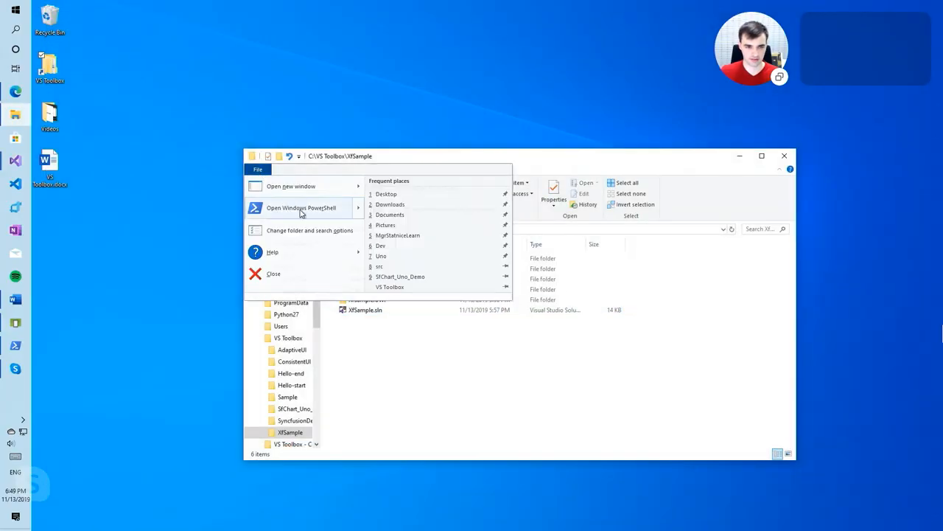
pyautogui.click(295, 208)
pyautogui.write('dotnet new wasmxfhead')
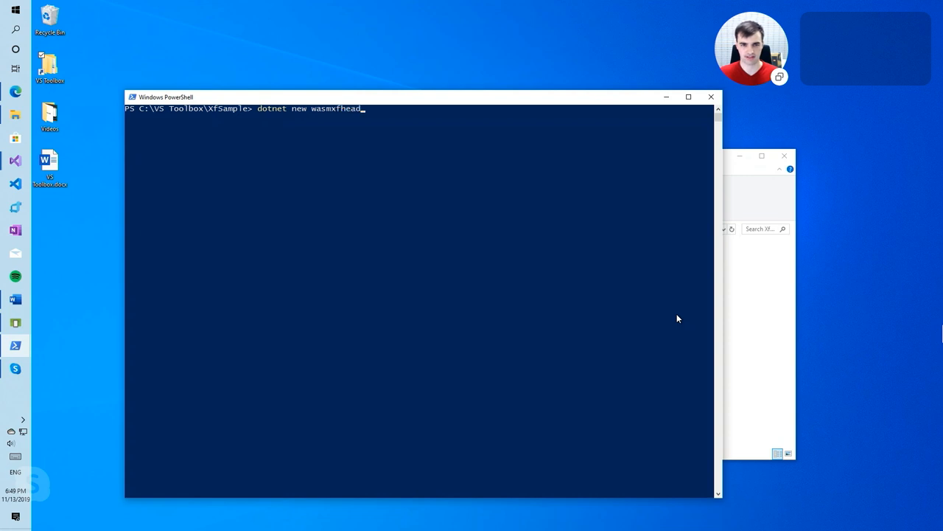
pyautogui.press('Return')
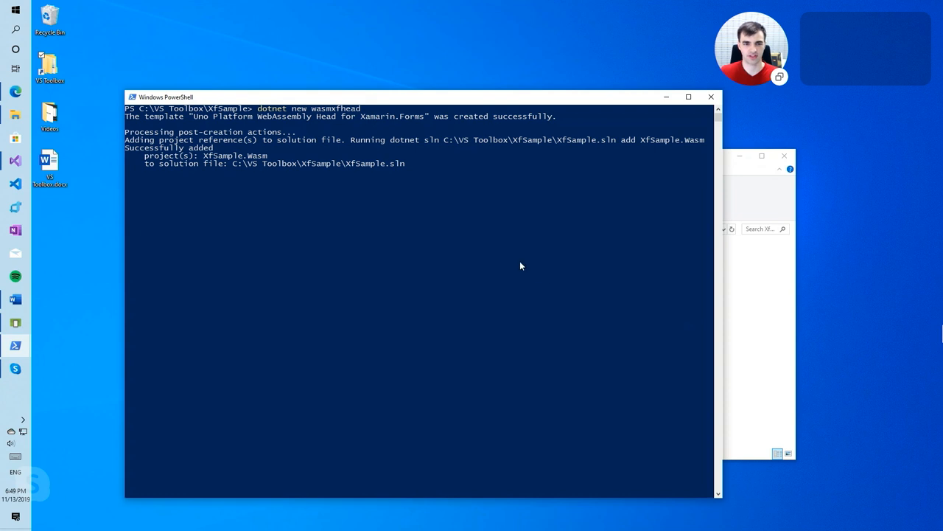
# Inspect the new XfSample.Wasm folder, then reopen XfSample.sln in Visual Studio.
pyautogui.click(775, 323)
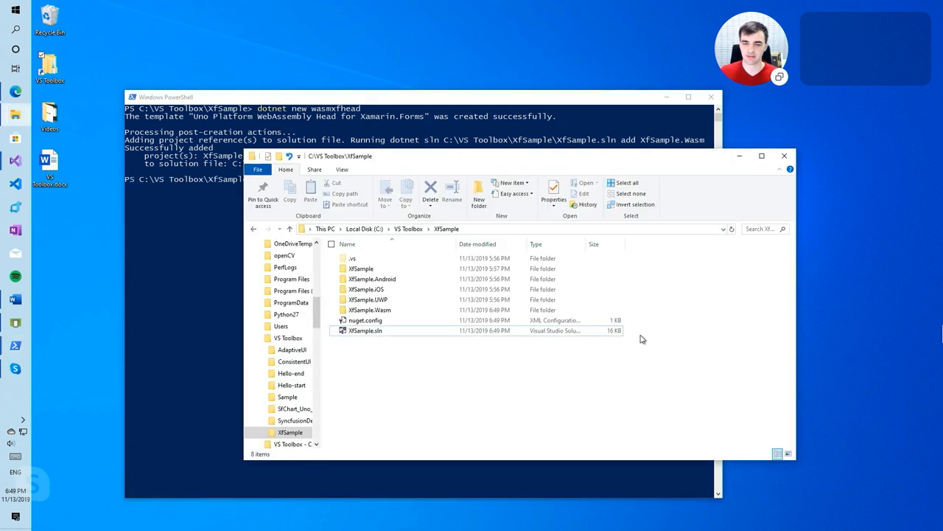
pyautogui.doubleClick(352, 312)
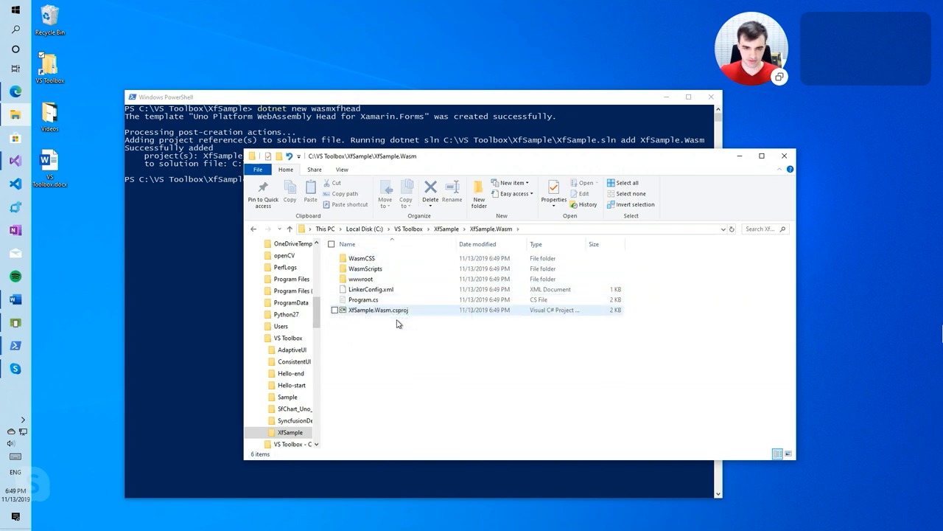
pyautogui.click(446, 229)
pyautogui.doubleClick(362, 330)
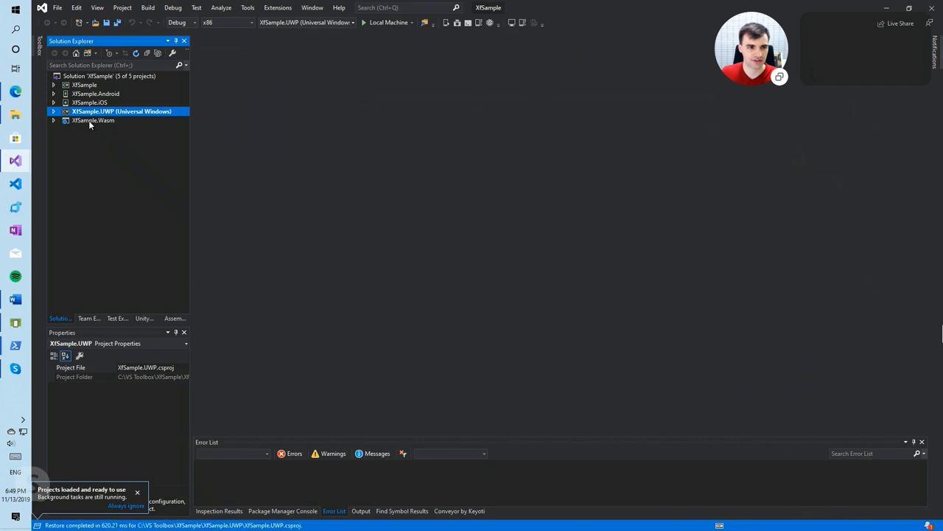
# Make XfSample.Wasm the startup project and run it with IIS Express.
pyautogui.click(88, 120)
pyautogui.rightClick(88, 121)
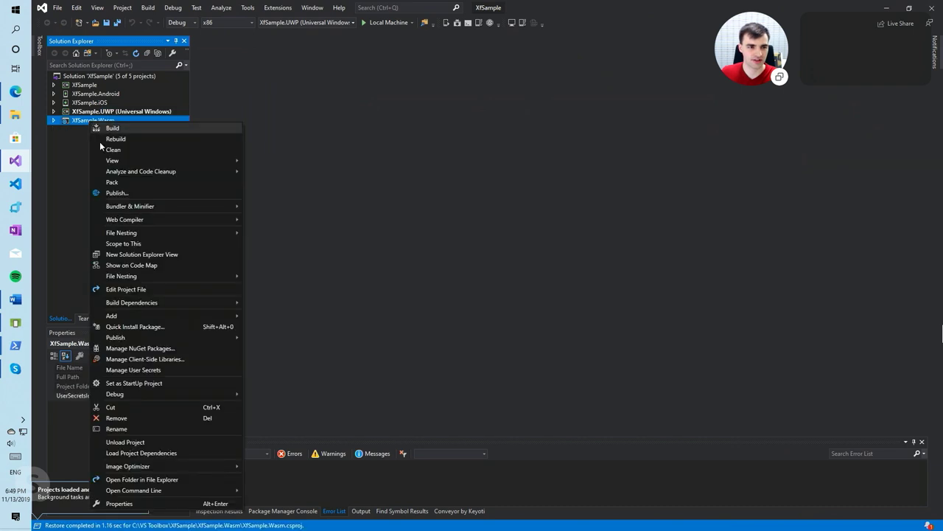
pyautogui.click(132, 384)
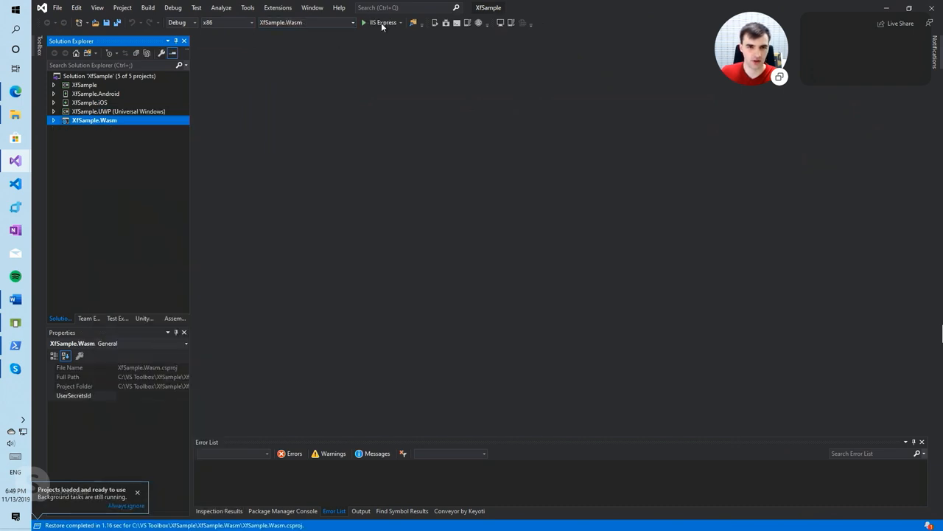
pyautogui.click(381, 22)
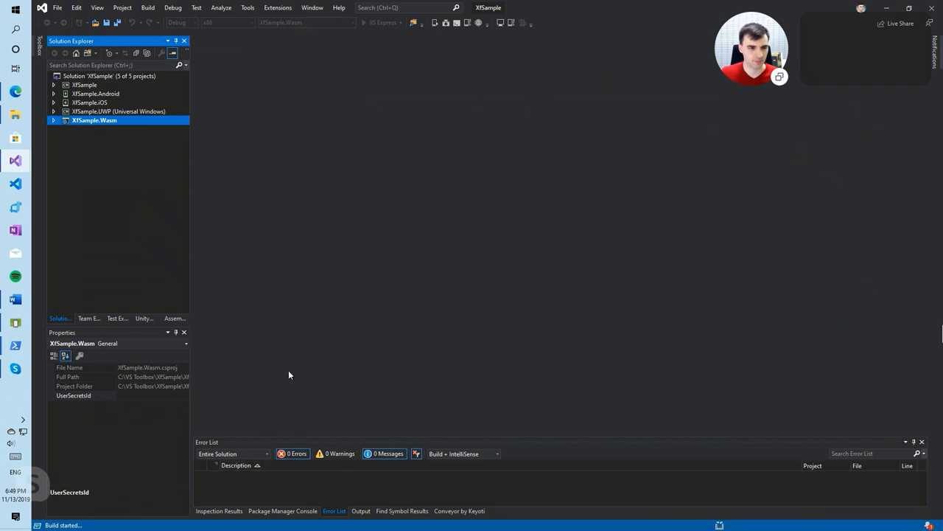
# Expand the XfSample.Wasm project and view its Program.cs while the build launches.
pyautogui.click(53, 120)
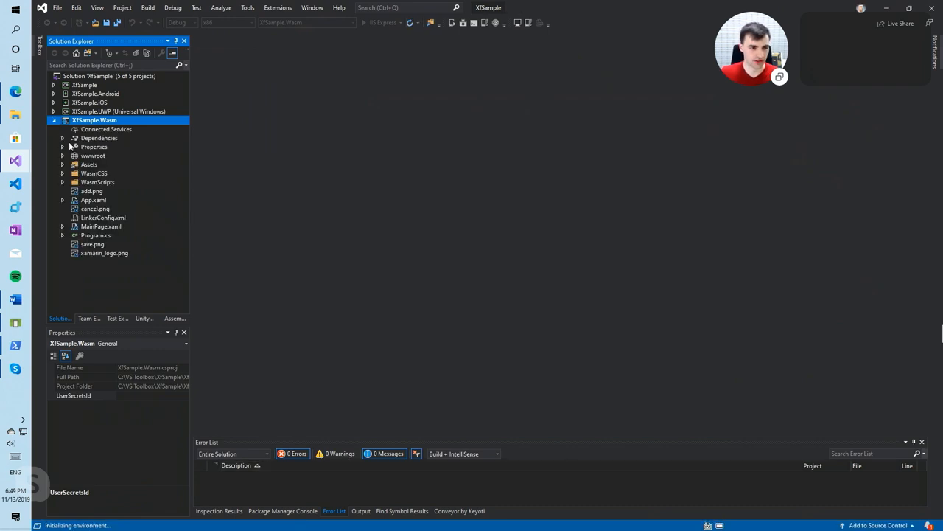
pyautogui.doubleClick(95, 235)
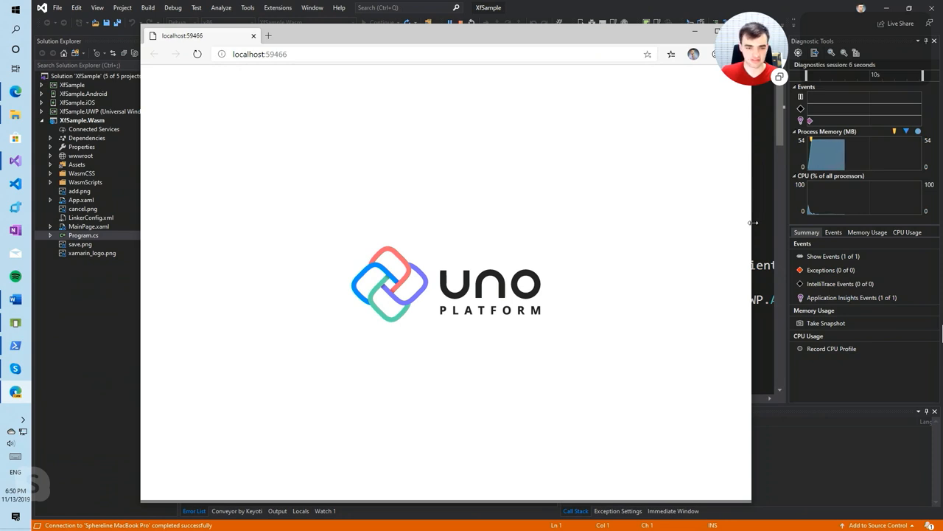
# Widen and reposition the browser window and reload the XfSample web app.
pyautogui.moveTo(752, 222); pyautogui.dragTo(806, 222)
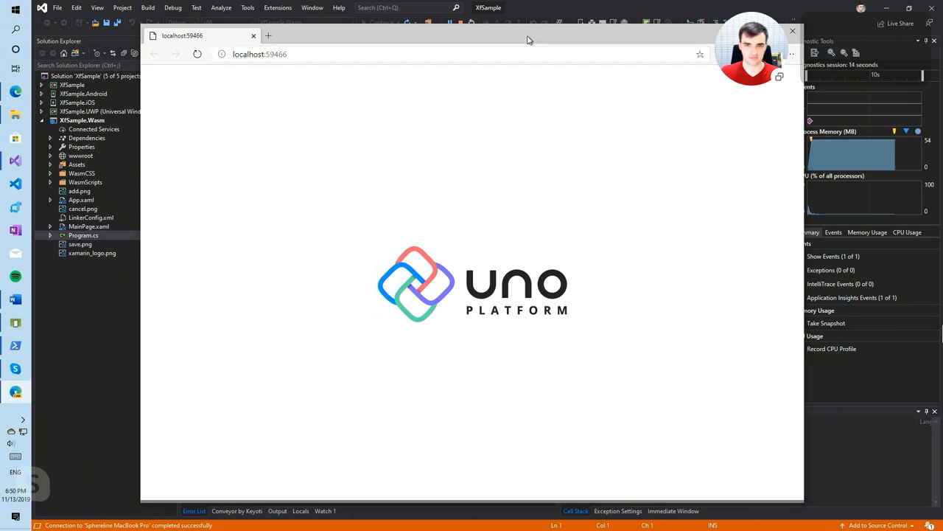
pyautogui.moveTo(528, 37)
pyautogui.mouseDown()
pyautogui.moveTo(713, 51)
pyautogui.moveTo(543, 43)
pyautogui.mouseUp()
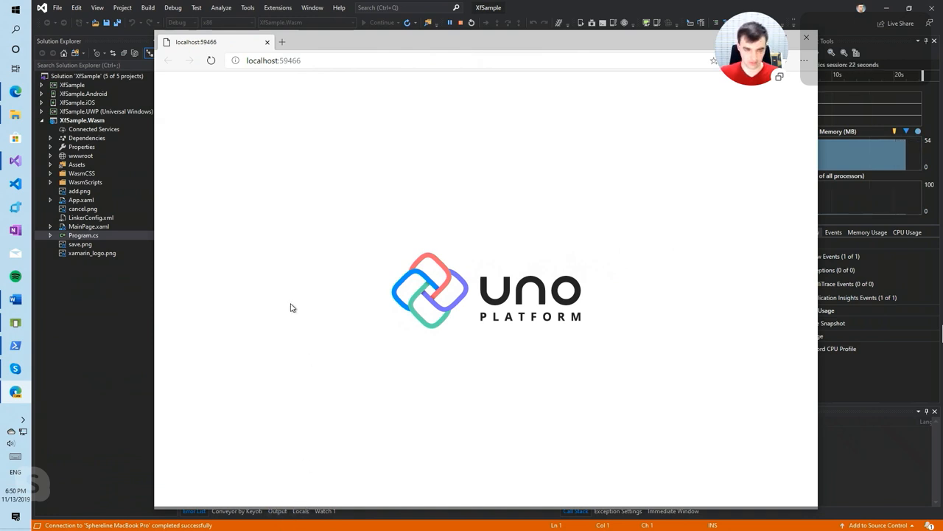
pyautogui.click(211, 60)
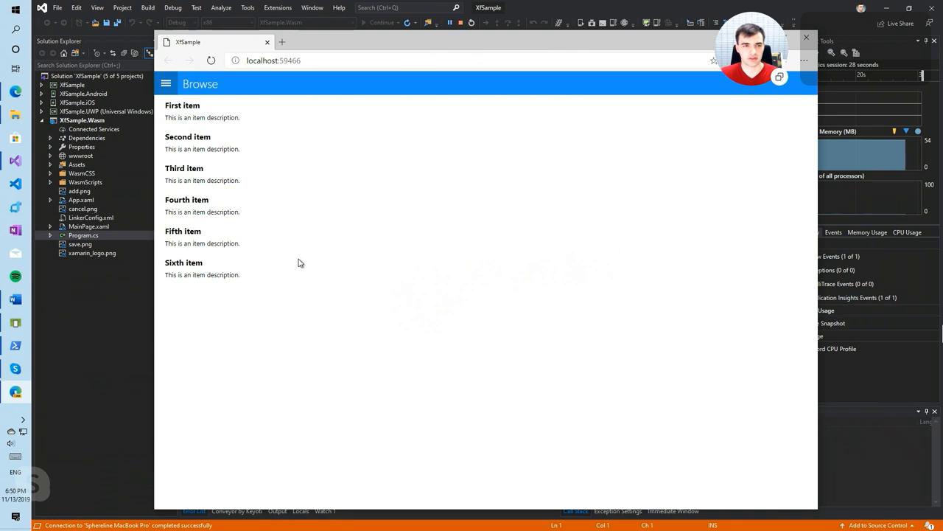
# View the First item details, return to Browse, then show the About page.
pyautogui.click(210, 118)
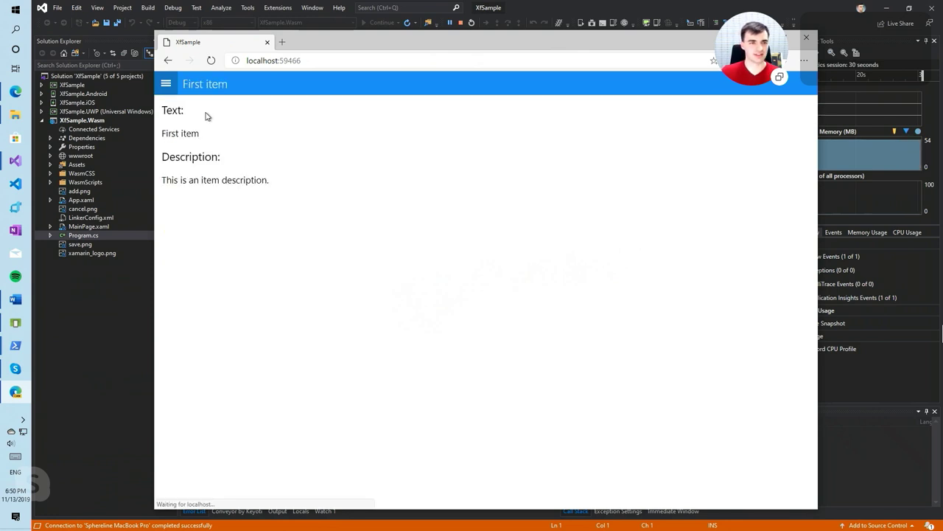
pyautogui.click(168, 61)
pyautogui.click(167, 84)
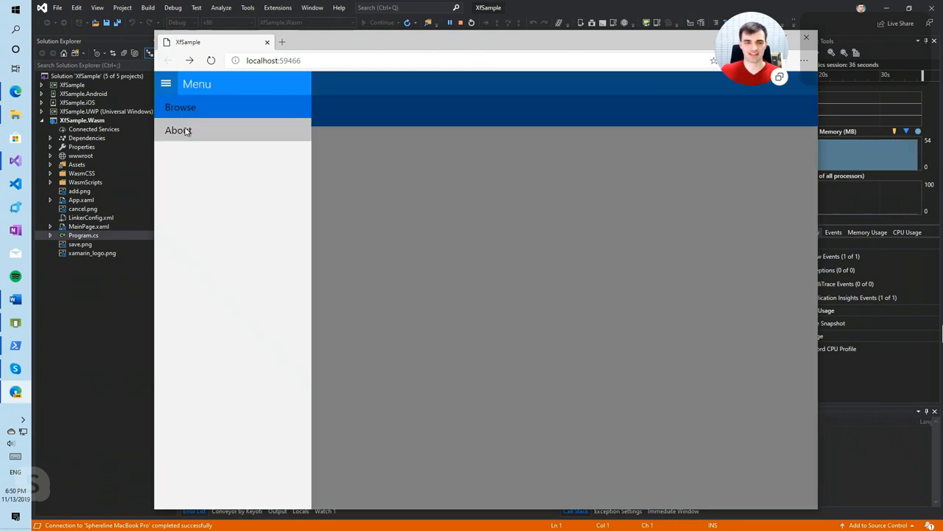
pyautogui.click(185, 131)
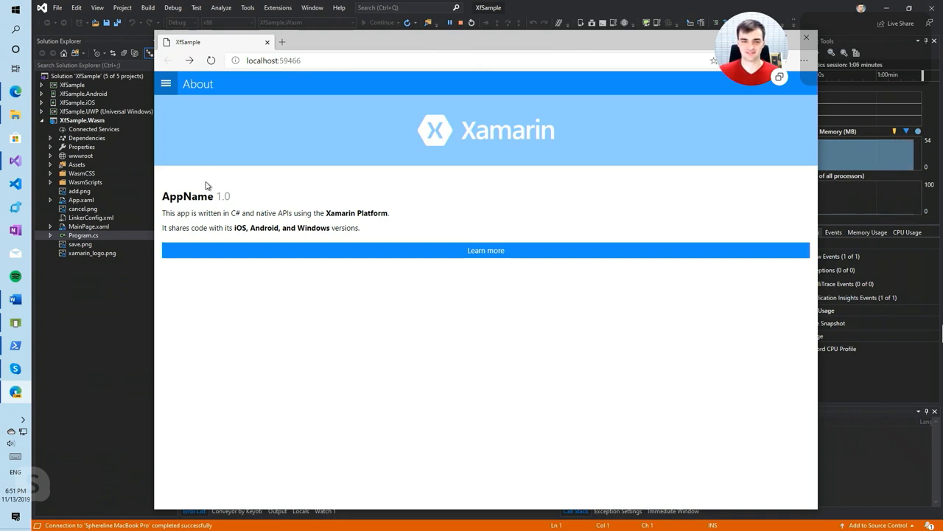
# Go back to the Browse page and reopen the First item details.
pyautogui.click(166, 83)
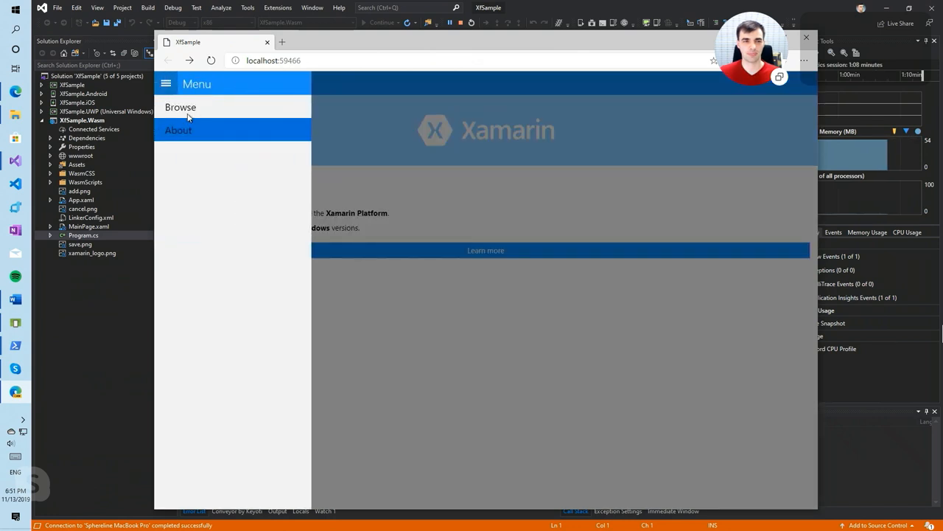
pyautogui.click(187, 111)
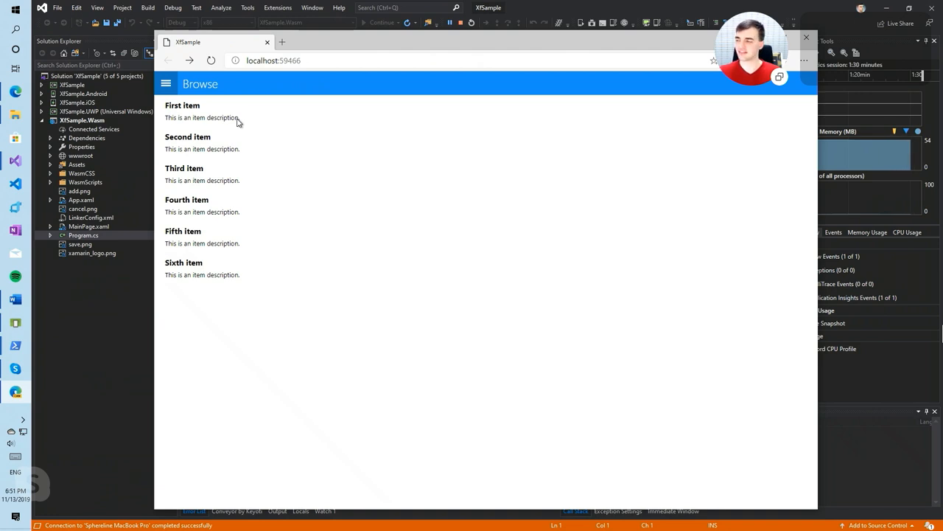
pyautogui.click(238, 121)
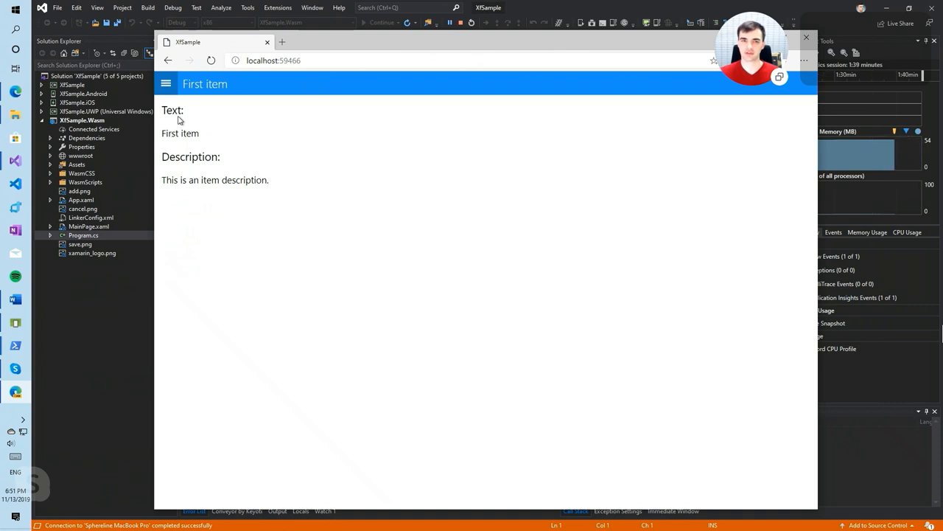
# View diagram.png from the VS Toolbox folder in Photos, then close the viewer.
pyautogui.moveTo(15, 114)
pyautogui.click(28, 123)
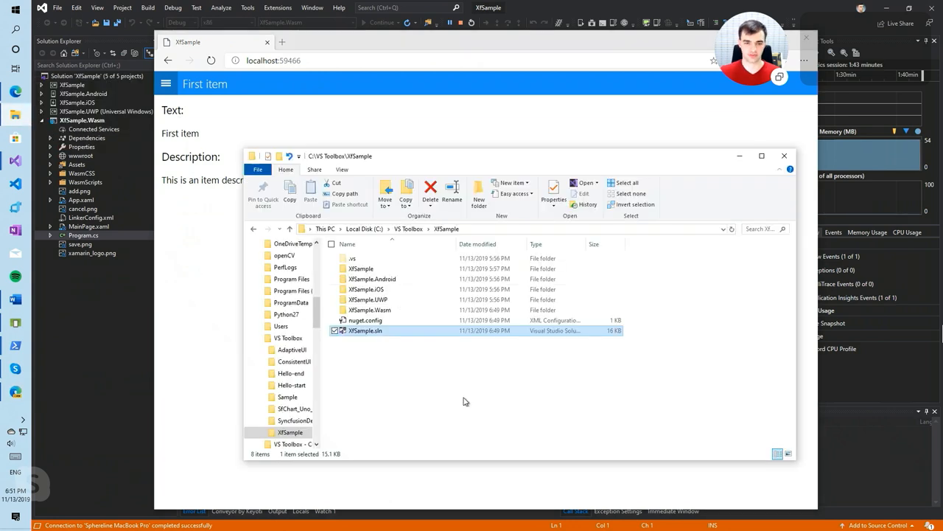
pyautogui.click(408, 229)
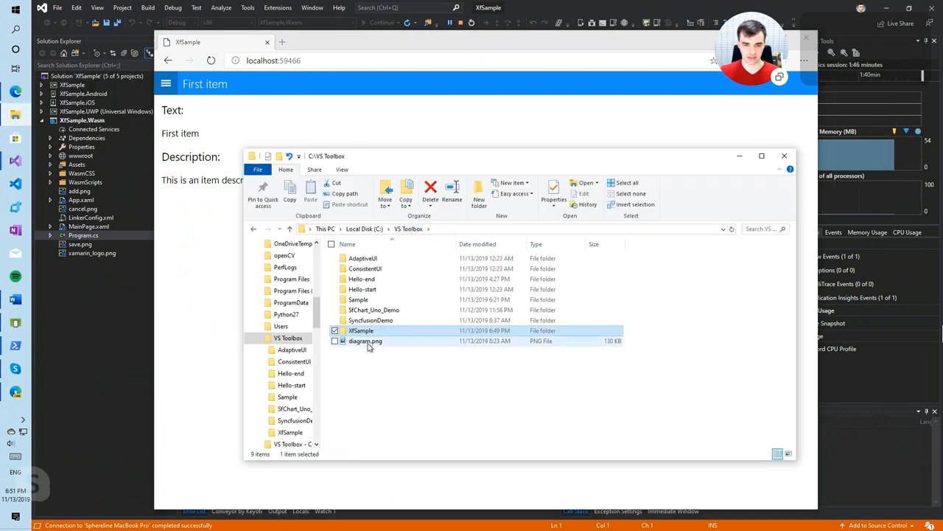
pyautogui.doubleClick(369, 343)
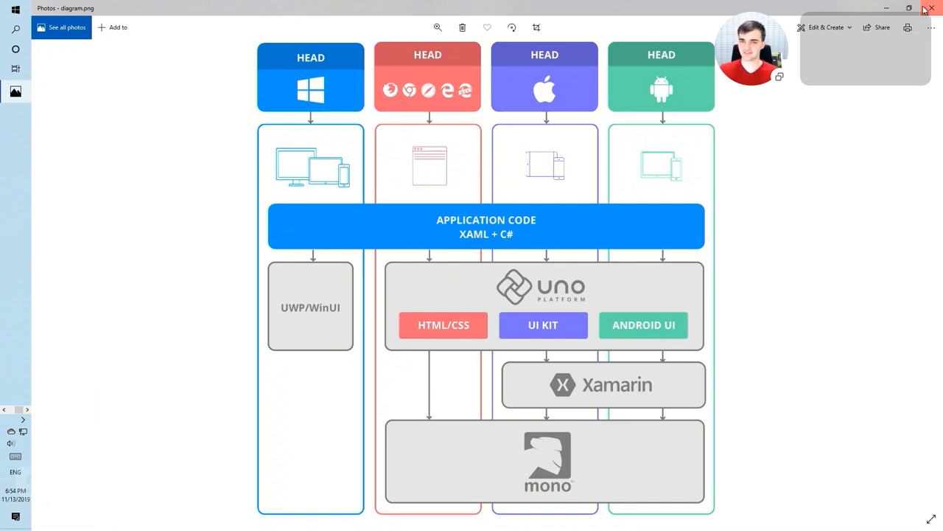
pyautogui.click(931, 8)
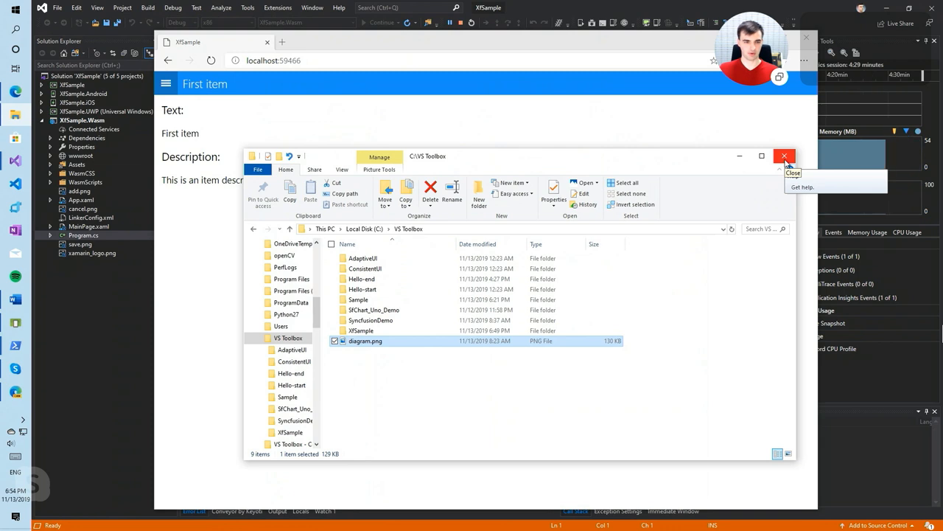
# Close the folder window and follow the Uno.Graph-Controls link to the unoplatform fork on GitHub.
pyautogui.click(785, 156)
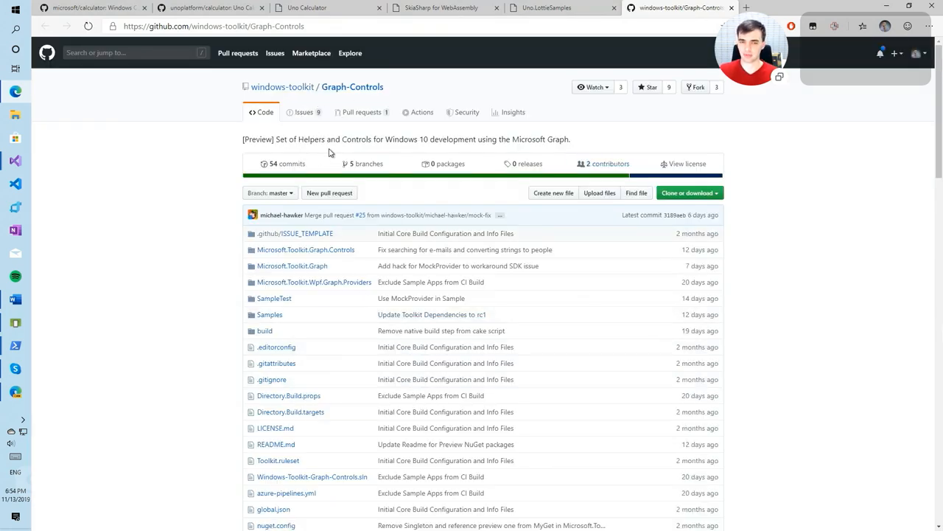
pyautogui.scroll(-4, 300, 151)
pyautogui.scroll(-4, 332, 155)
pyautogui.scroll(-3, 341, 161)
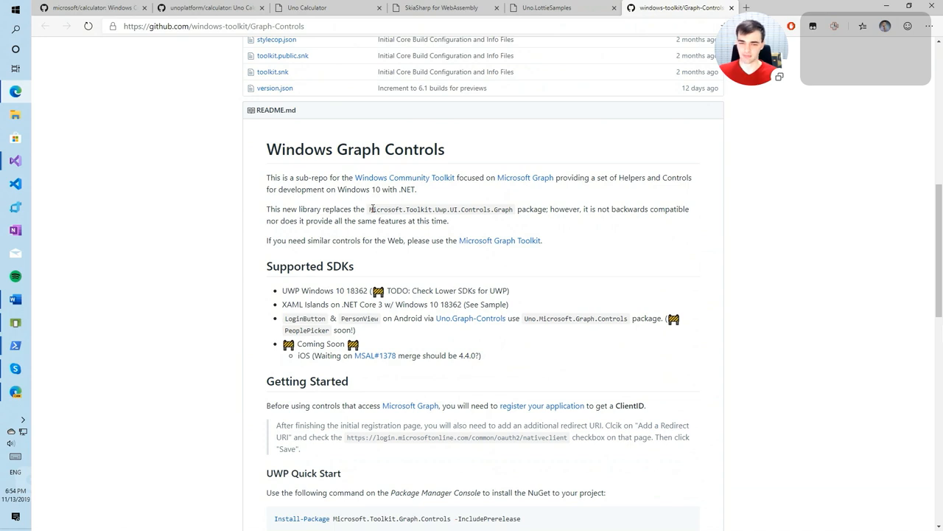
pyautogui.scroll(-2, 372, 208)
pyautogui.scroll(-2, 380, 236)
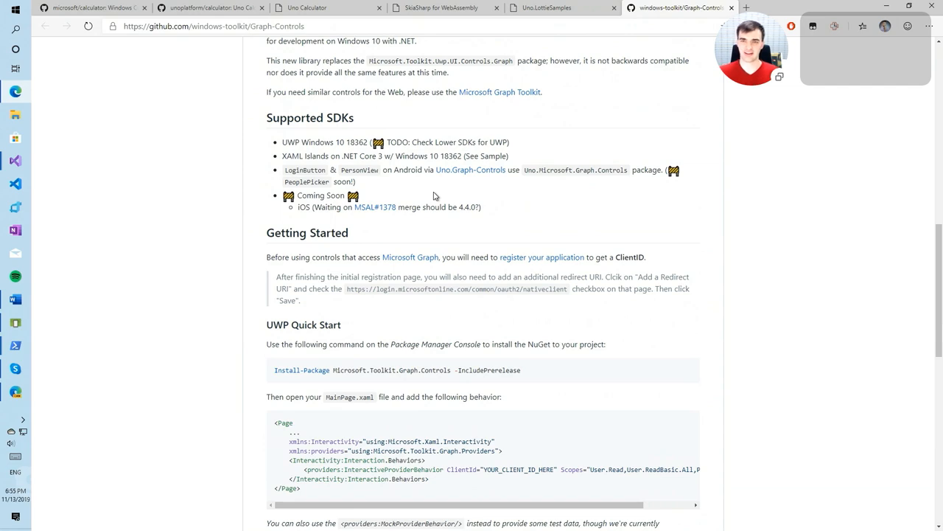
pyautogui.scroll(5, 433, 195)
pyautogui.scroll(5, 433, 196)
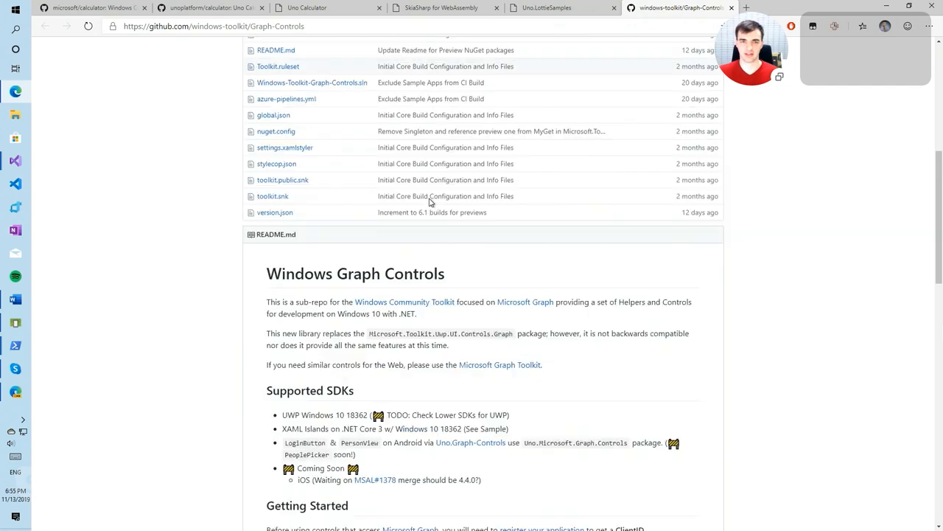
pyautogui.scroll(5, 368, 191)
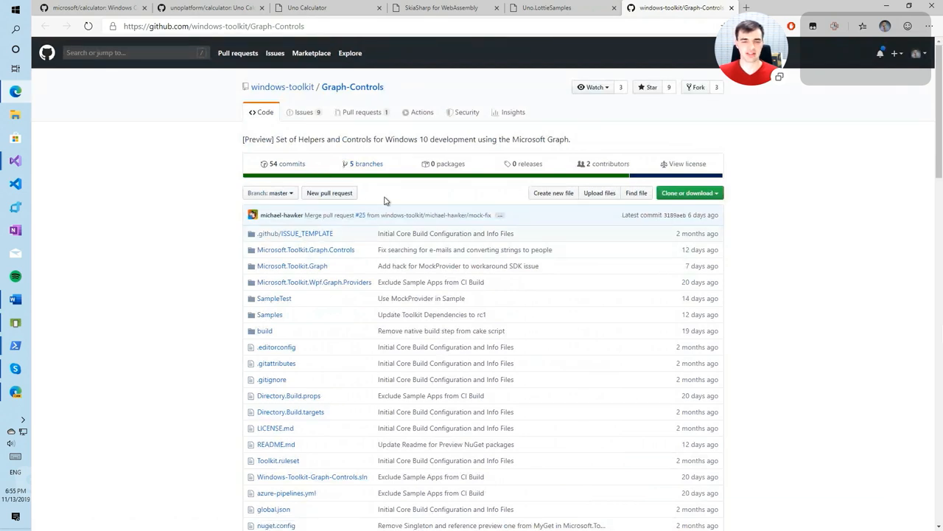
pyautogui.scroll(-5, 384, 199)
pyautogui.scroll(-3, 384, 199)
pyautogui.scroll(-5, 384, 199)
pyautogui.scroll(-2, 384, 199)
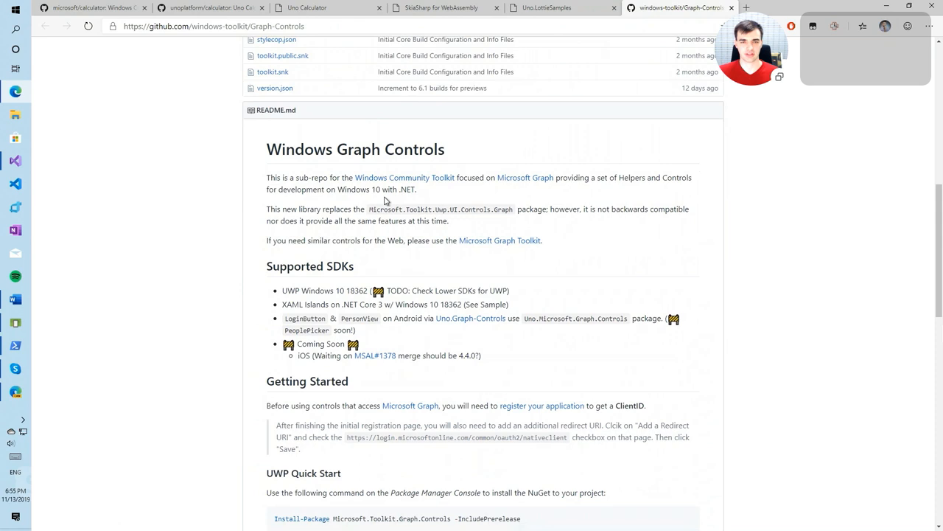
pyautogui.click(462, 320)
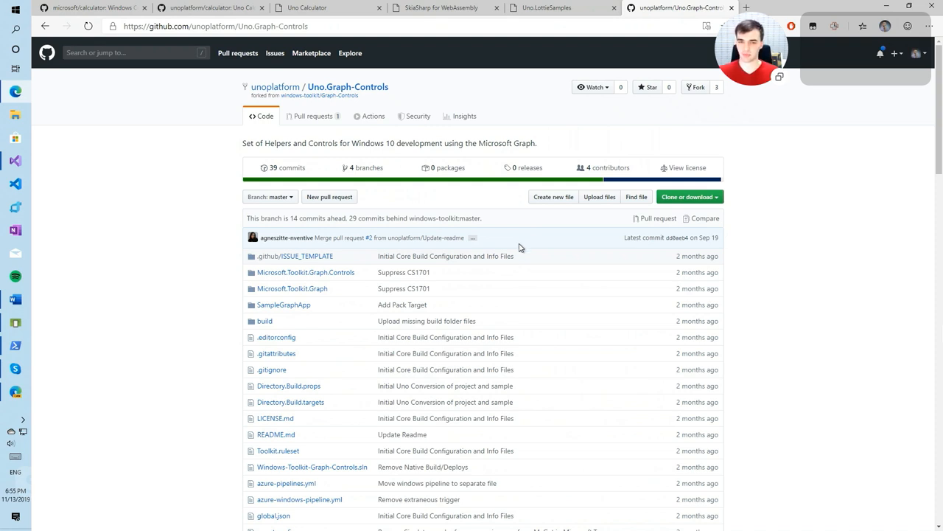
pyautogui.scroll(-3, 519, 246)
pyautogui.scroll(-3, 520, 246)
pyautogui.scroll(-4, 520, 247)
pyautogui.scroll(-2, 519, 246)
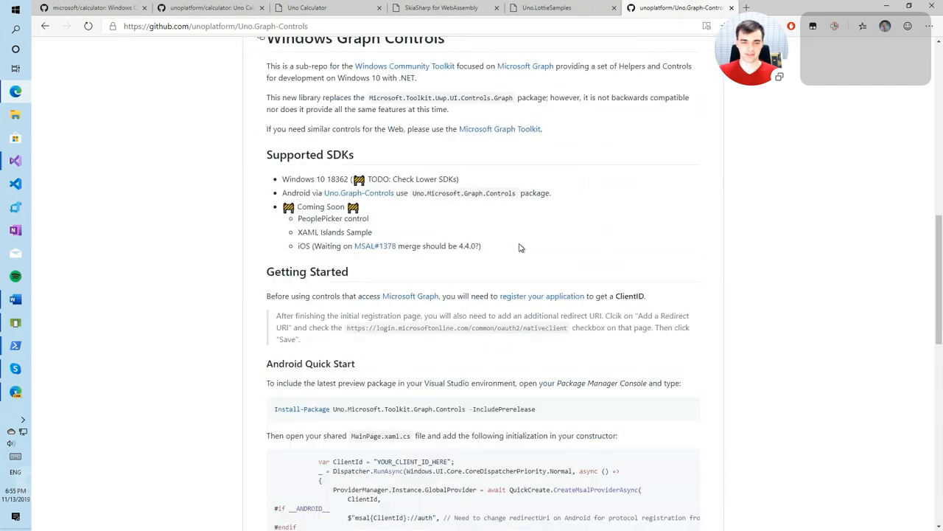
pyautogui.scroll(-1, 520, 247)
pyautogui.scroll(10, 520, 246)
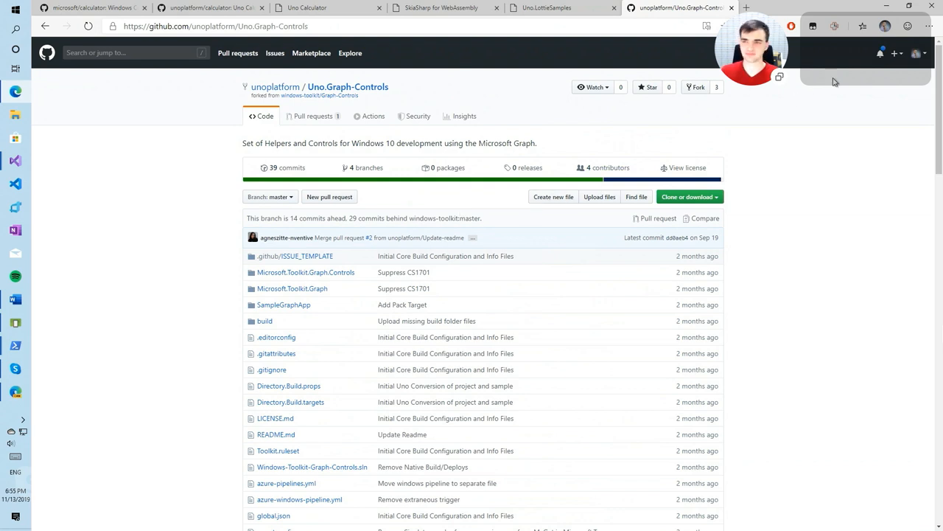
# Minimize the GitHub browser window to reveal the running XfSample web app.
pyautogui.click(894, 7)
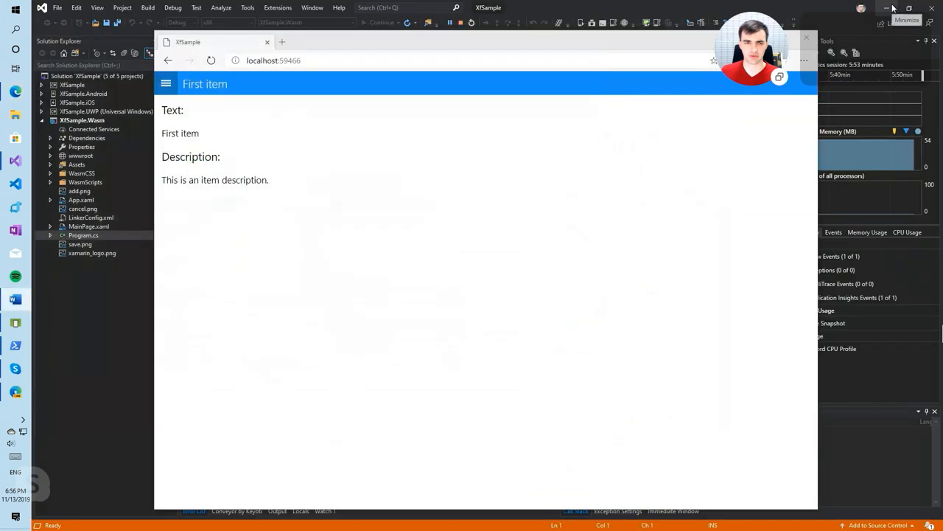
# Close the XfSample web app, minimize Visual Studio and PowerShell, and bring up the SmsTicket solution.
pyautogui.click(805, 40)
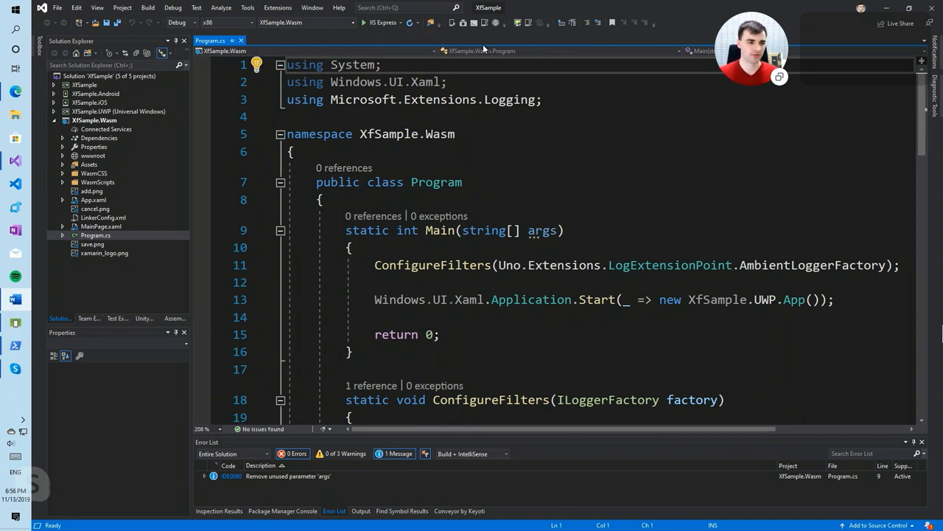
pyautogui.click(891, 14)
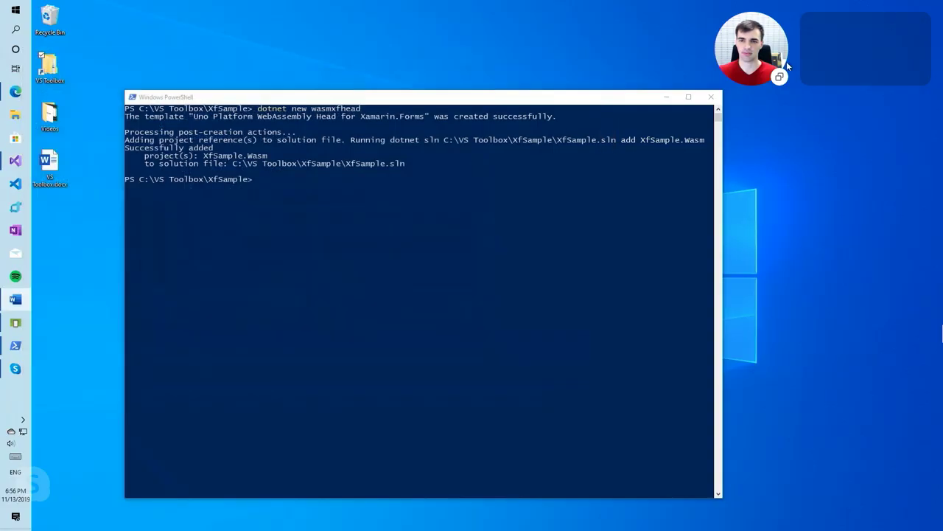
pyautogui.click(666, 97)
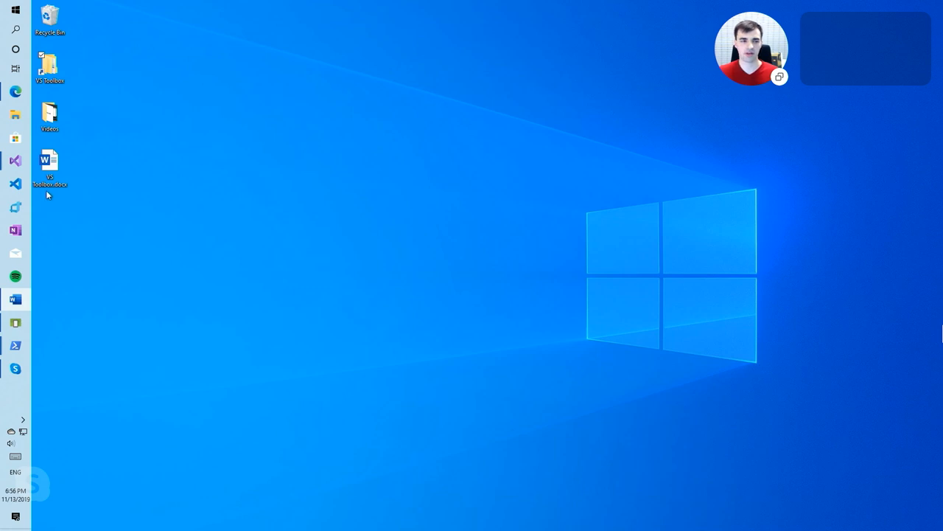
pyautogui.moveTo(15, 161)
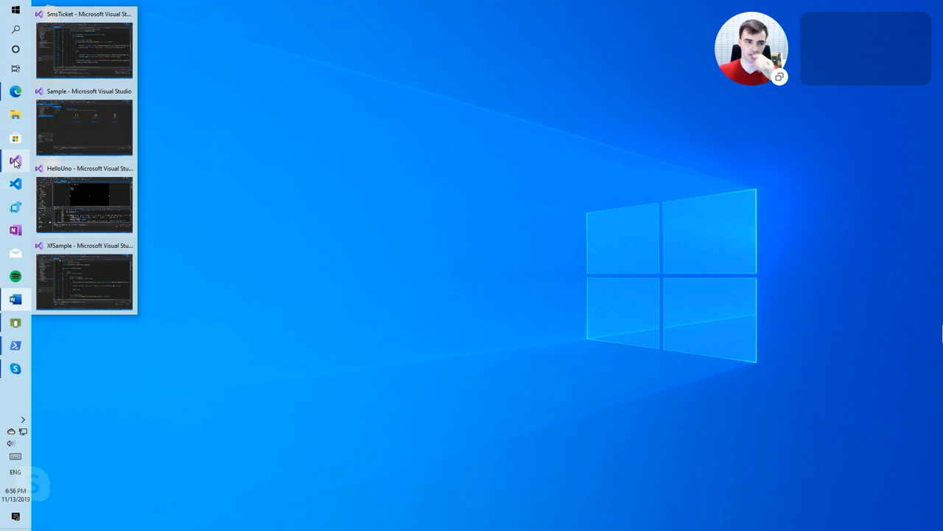
pyautogui.click(90, 46)
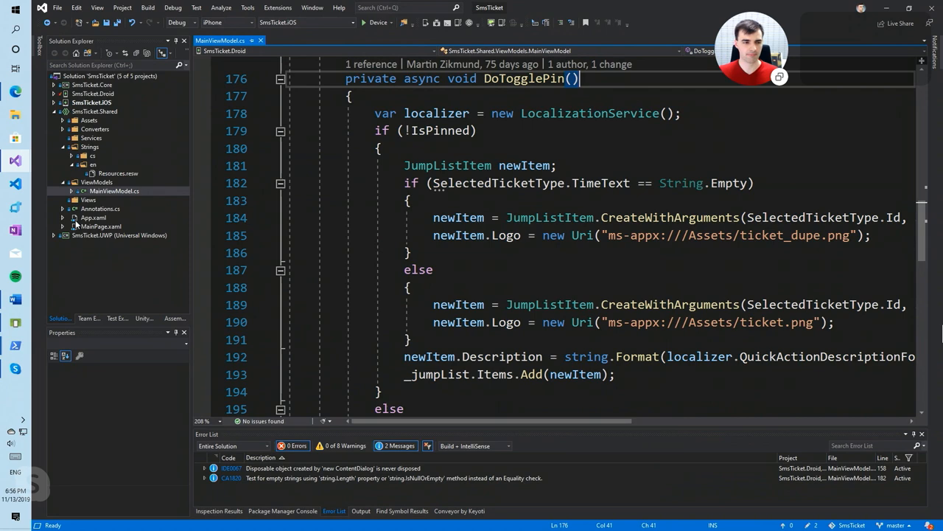
# Show Visual Studio's taskbar jump list, then bring the Android Emulator to the front.
pyautogui.rightClick(16, 161)
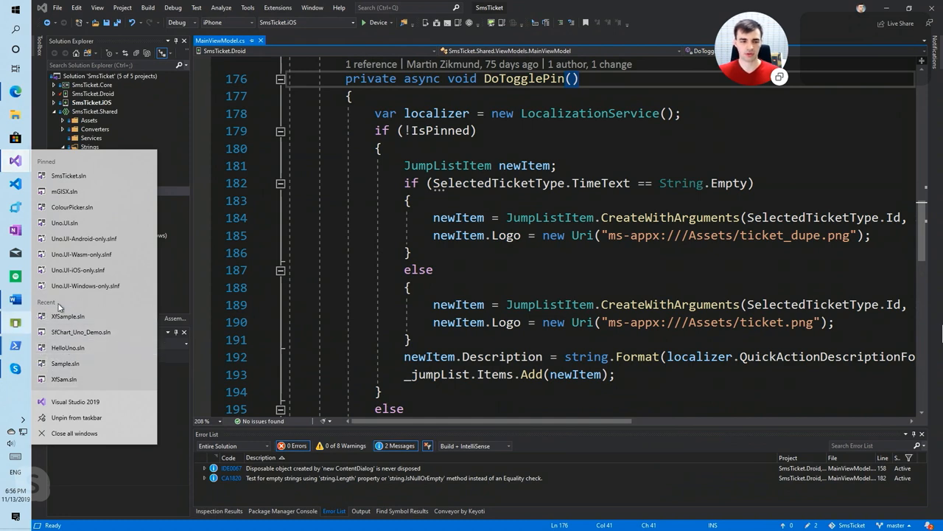
pyautogui.click(16, 322)
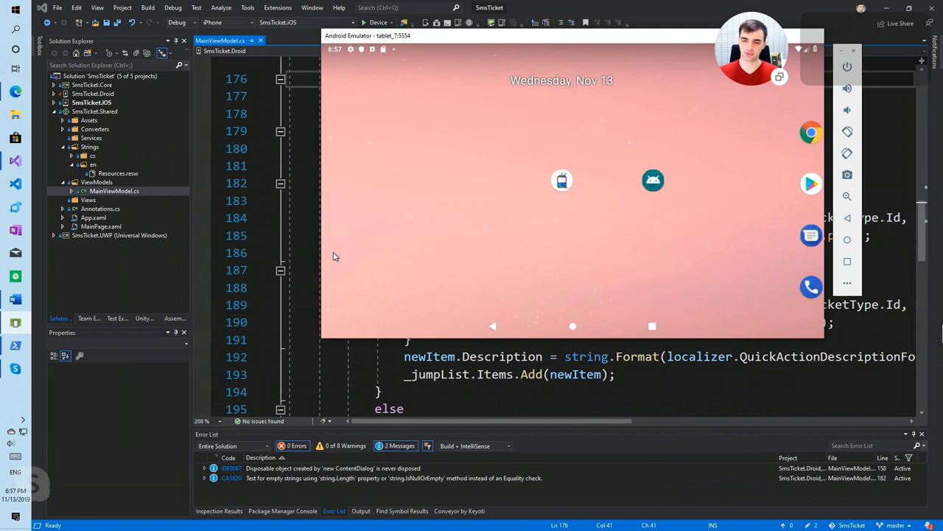
# Highlight the DoTogglePin jump list code in the editor, then bring the Android Emulator back up.
pyautogui.click(493, 373)
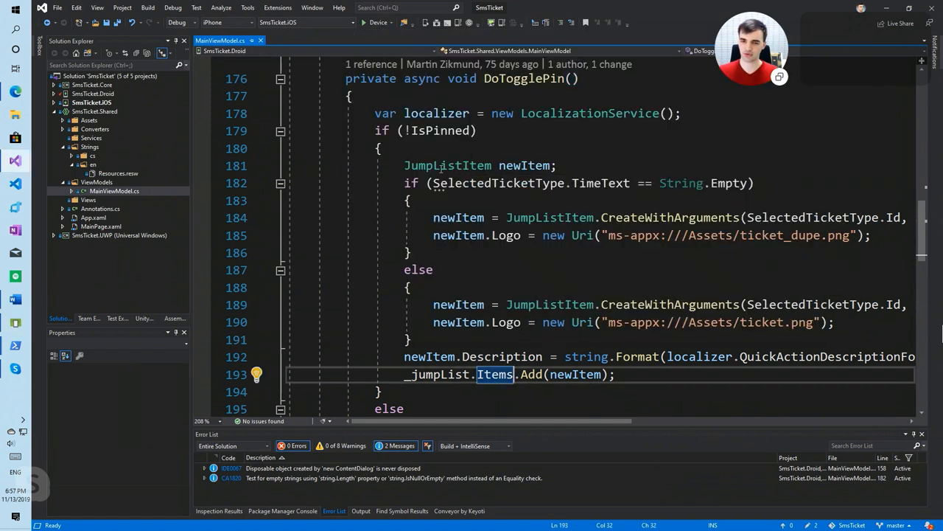
pyautogui.moveTo(403, 166); pyautogui.dragTo(663, 374)
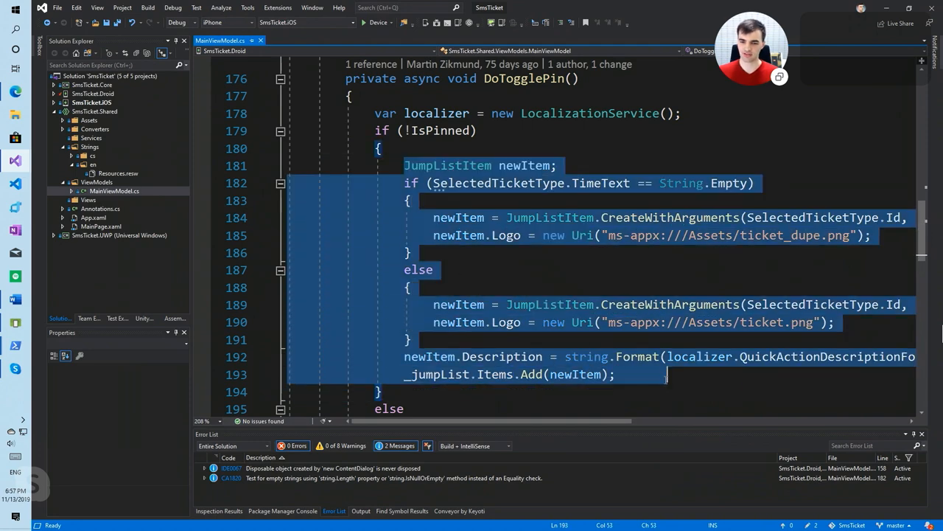
pyautogui.press('Escape')
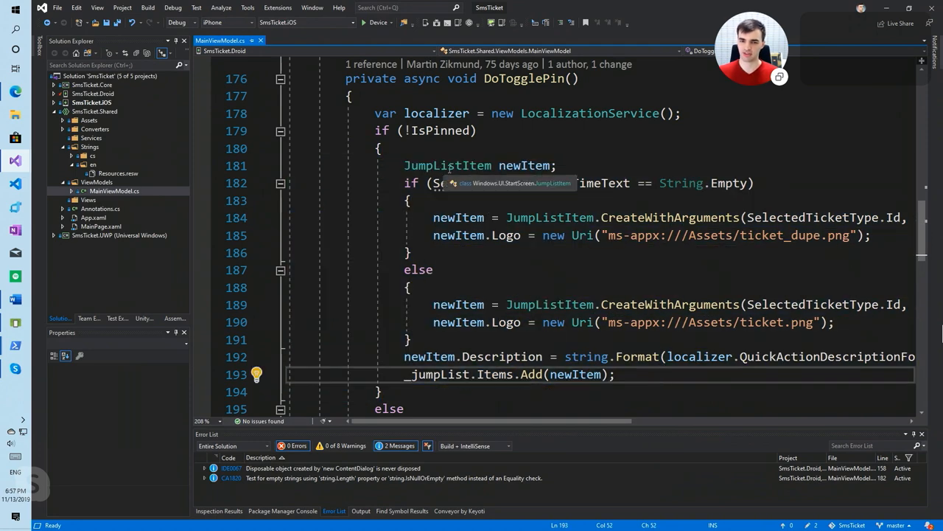
pyautogui.scroll(-3, 524, 199)
pyautogui.scroll(-3, 461, 288)
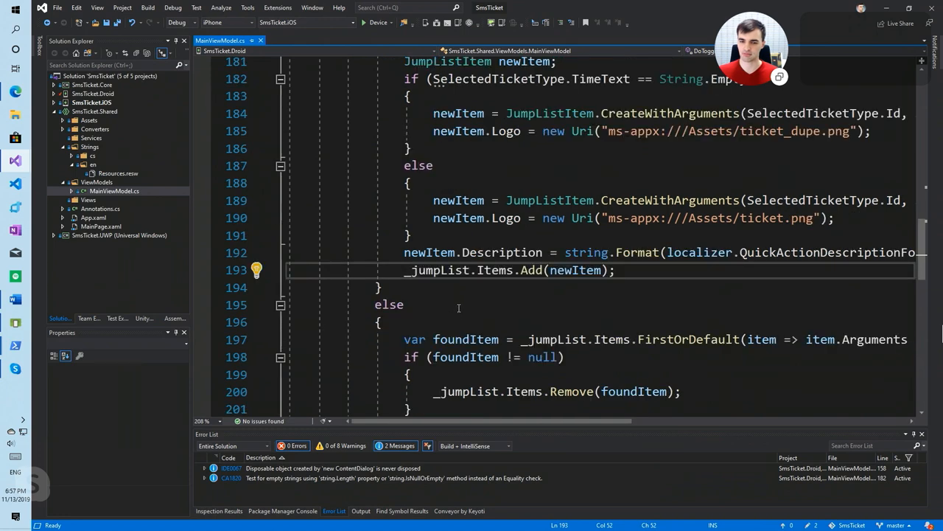
pyautogui.scroll(-3, 461, 287)
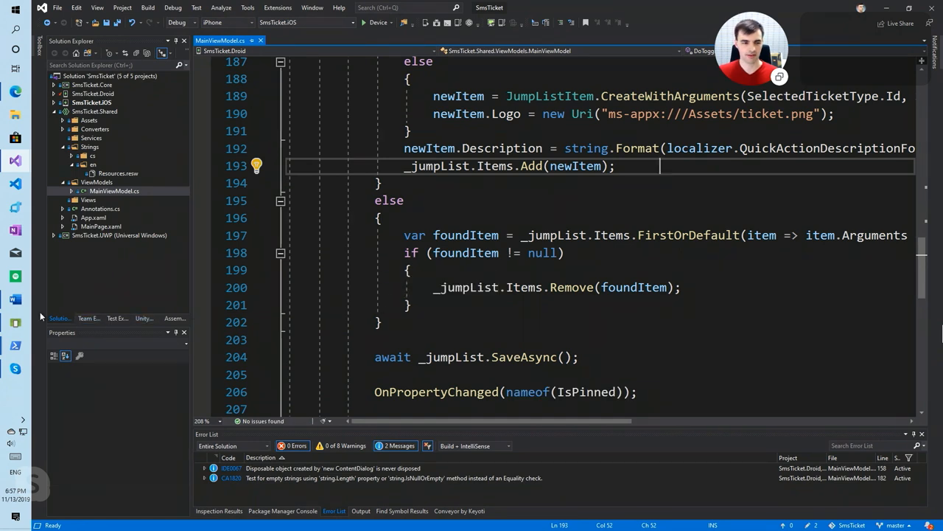
pyautogui.click(16, 322)
# Pin the 90 min ticket type from the SMS Ticket app's ticket picker.
pyautogui.click(562, 181)
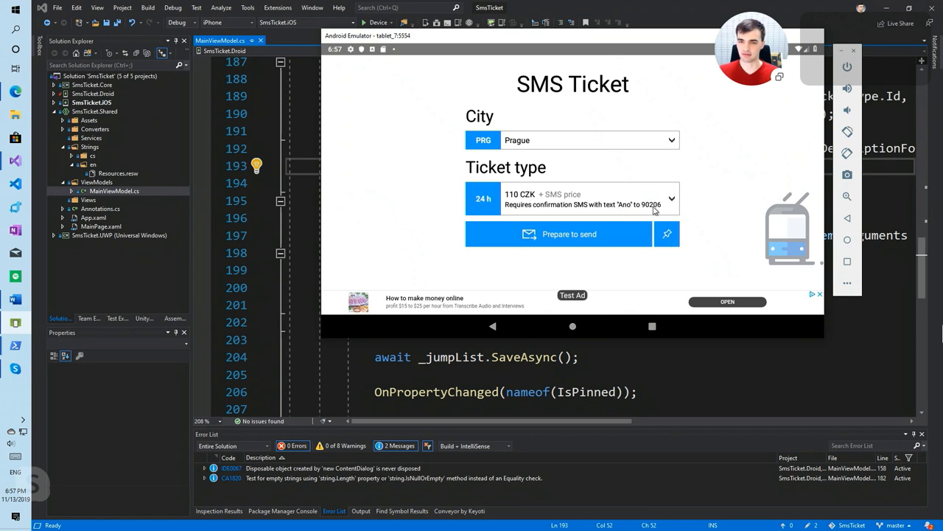
pyautogui.click(606, 197)
pyautogui.click(596, 179)
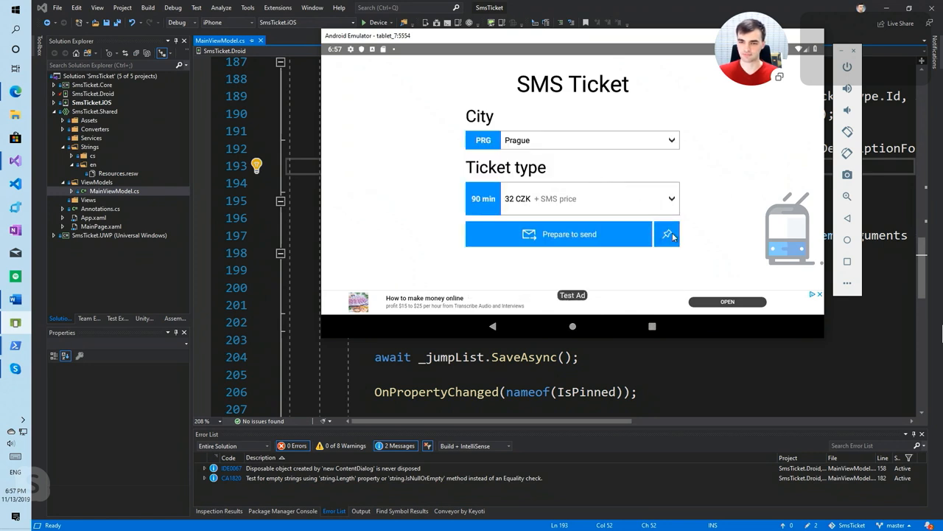
pyautogui.click(674, 237)
pyautogui.click(691, 212)
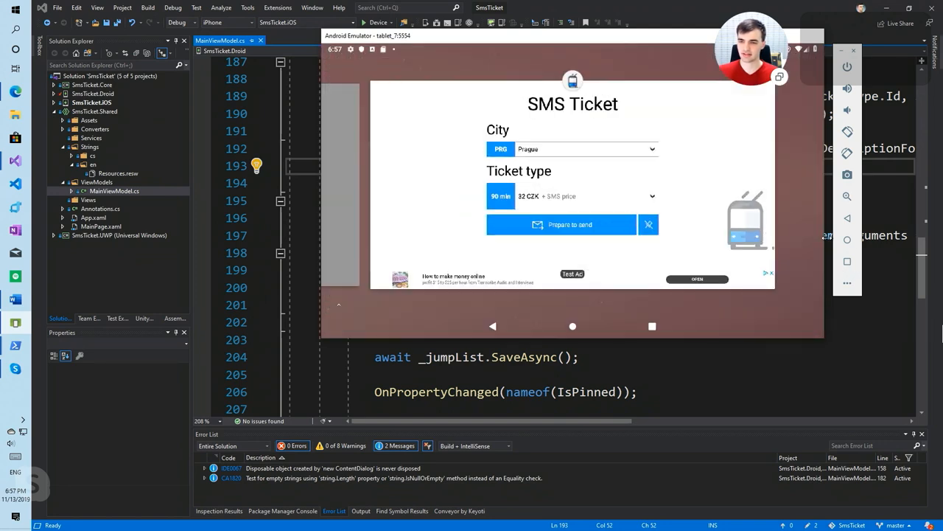
# Long-press the SMS Ticket icon to reveal the Price 32 CZK shortcut, then return to the DoTogglePin code.
pyautogui.click(848, 239)
pyautogui.click(563, 181)
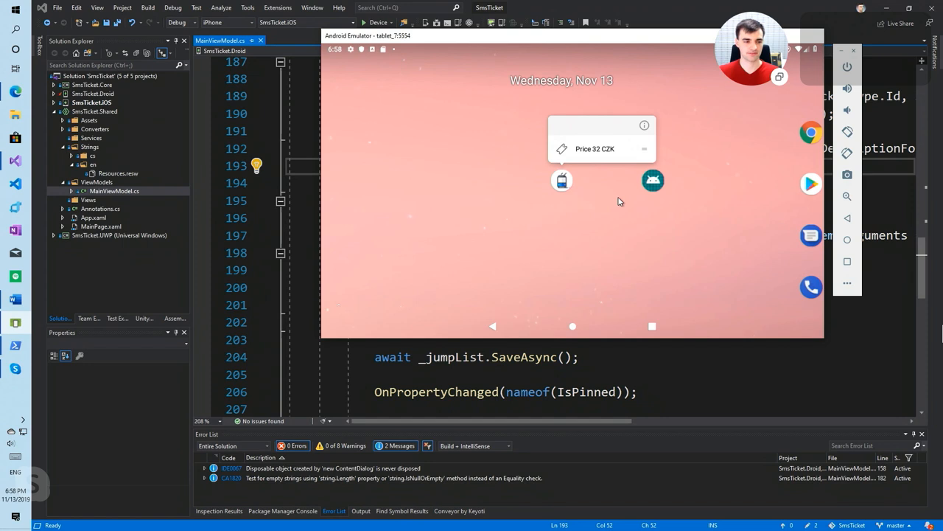
pyautogui.click(586, 202)
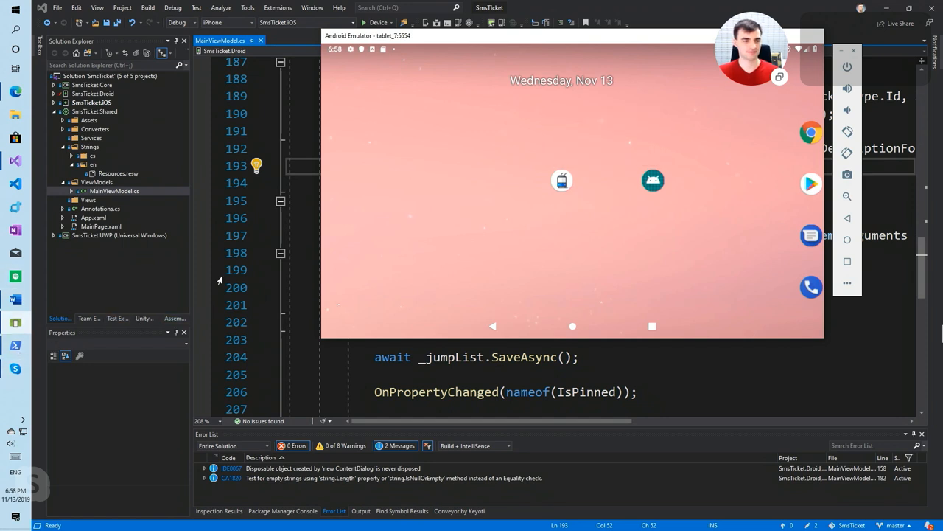
pyautogui.click(394, 368)
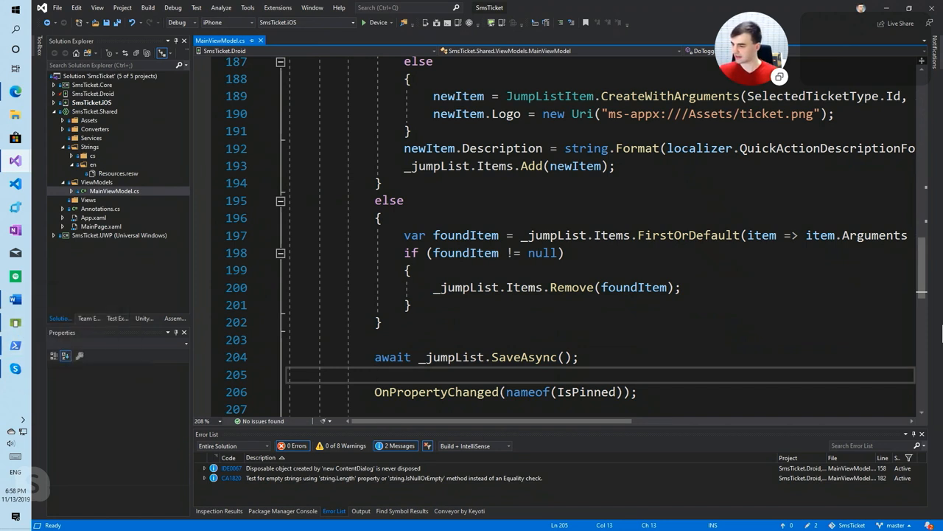
# Switch from Visual Studio to the Uno Playground tab in Microsoft Edge.
pyautogui.hotkey('alt', 'Tab')
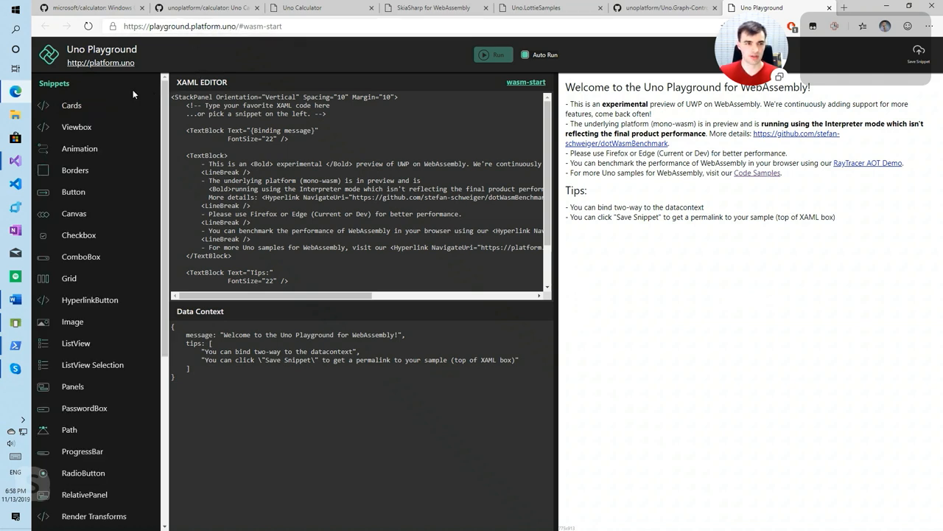
# Load the Button, Checkbox and ComboBox snippets, choosing Courier New in the ComboBox preview.
pyautogui.click(81, 188)
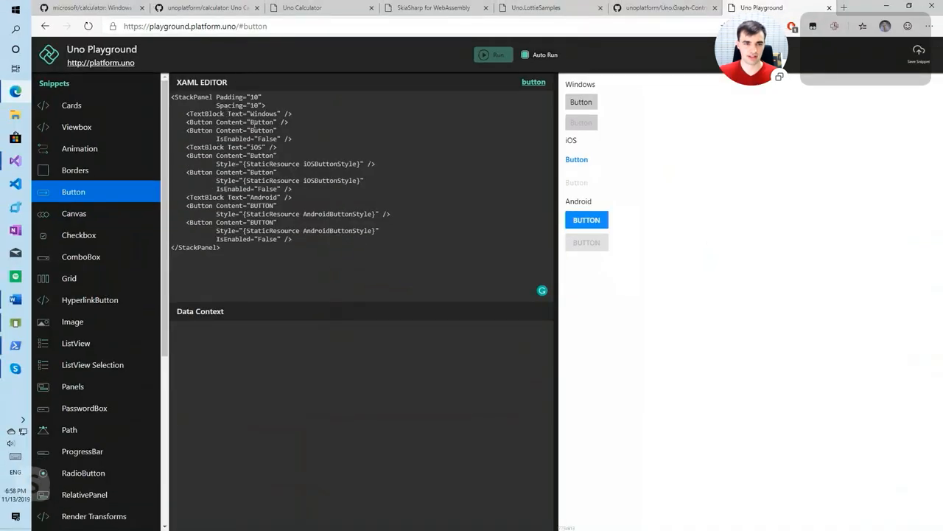
pyautogui.doubleClick(262, 122)
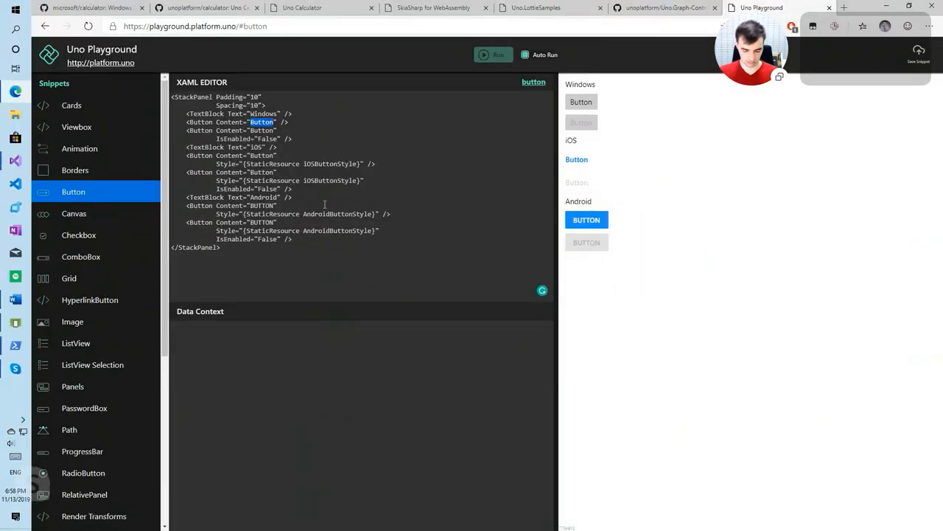
pyautogui.write('Hello')
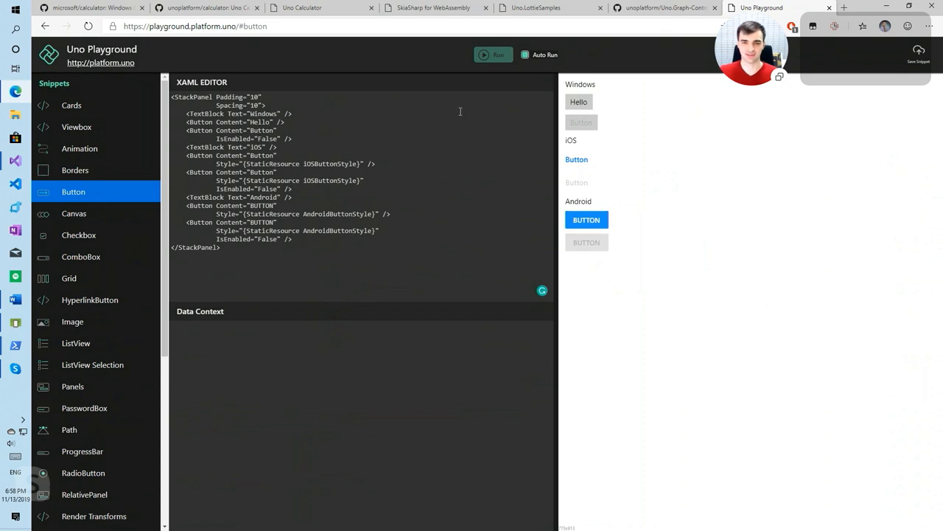
pyautogui.click(99, 238)
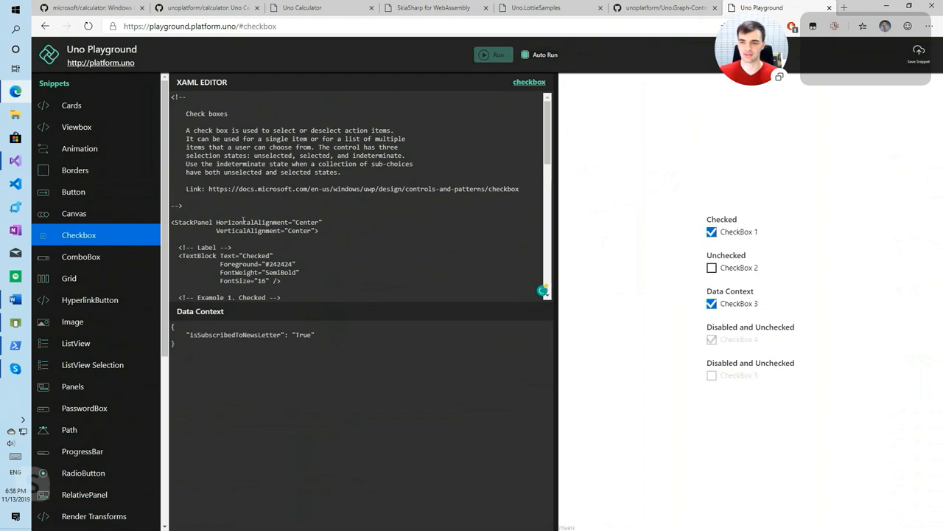
pyautogui.scroll(-1, 244, 220)
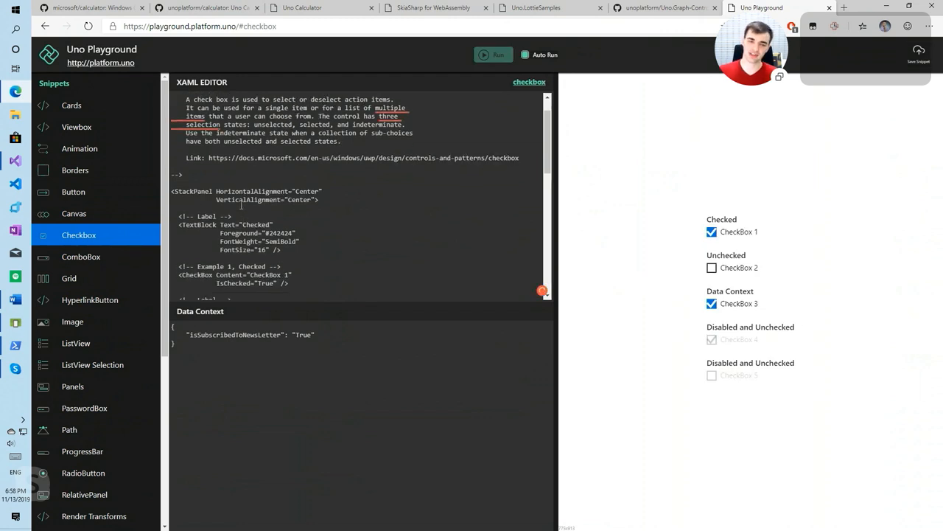
pyautogui.click(102, 259)
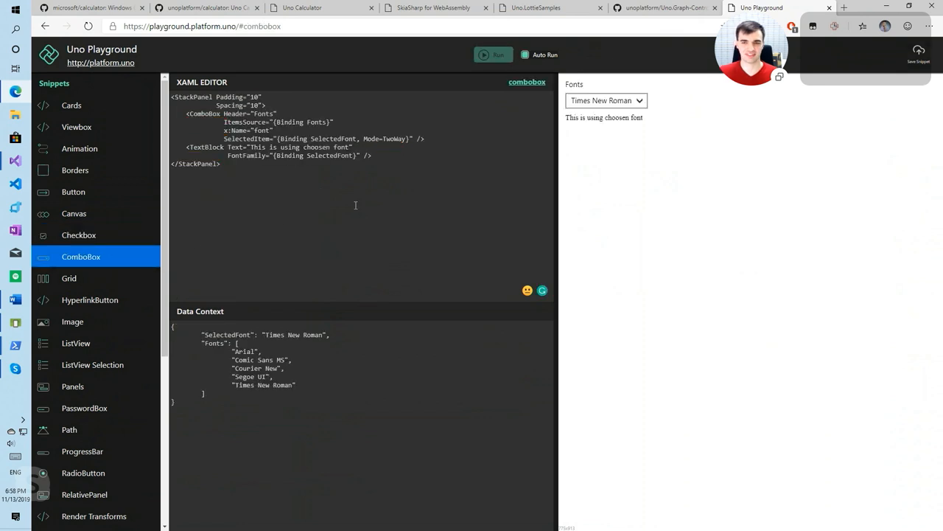
pyautogui.click(606, 100)
pyautogui.click(597, 137)
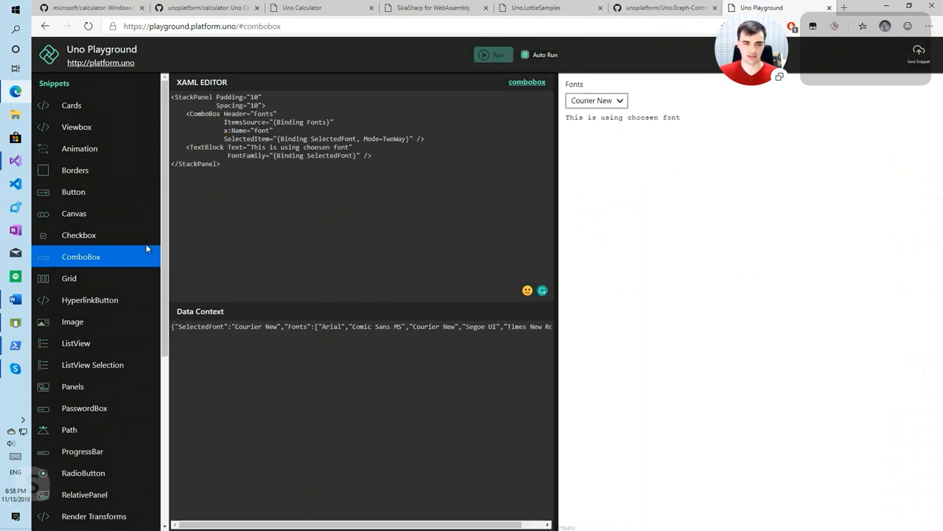
pyautogui.scroll(-2, 95, 294)
pyautogui.scroll(-3, 79, 321)
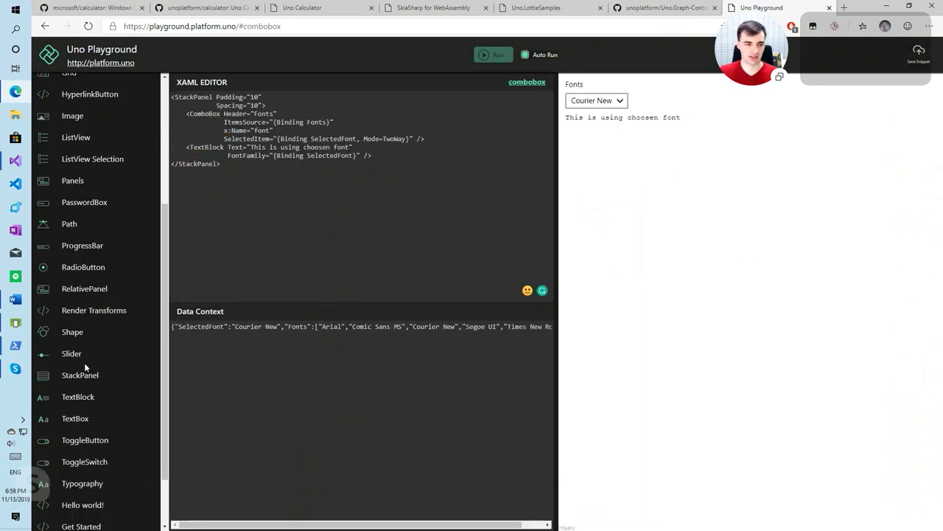
# Load the ProgressBar snippet and select all of its data context JSON.
pyautogui.click(84, 241)
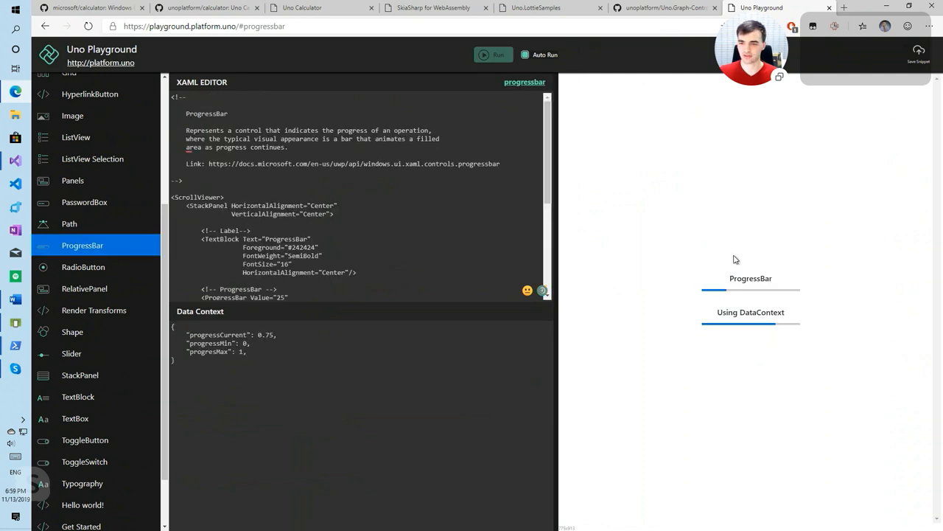
pyautogui.scroll(-3, 297, 237)
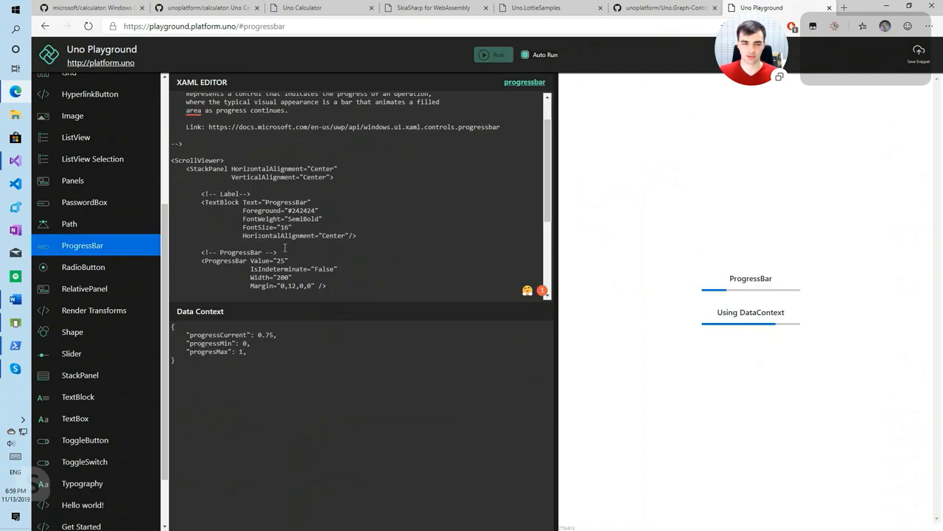
pyautogui.scroll(-3, 297, 238)
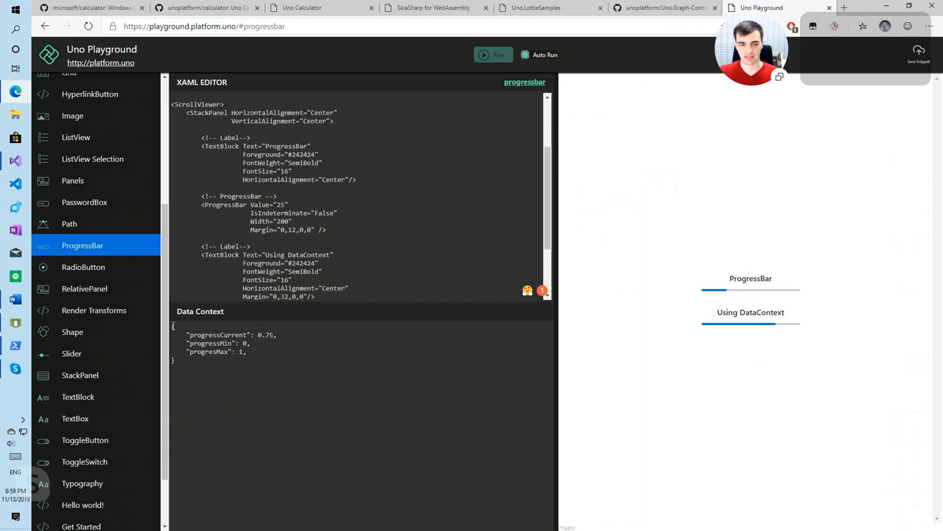
pyautogui.hotkey('ctrl', 'a')
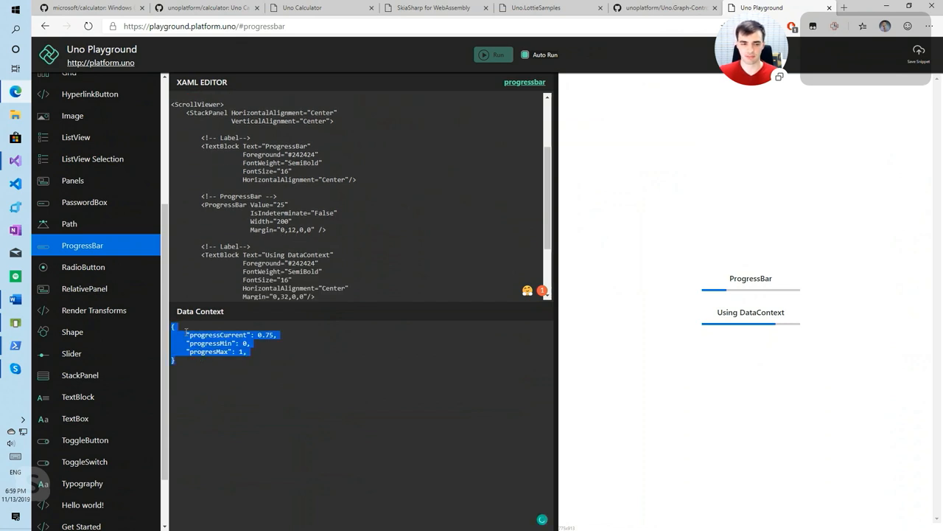
pyautogui.scroll(-3, 297, 199)
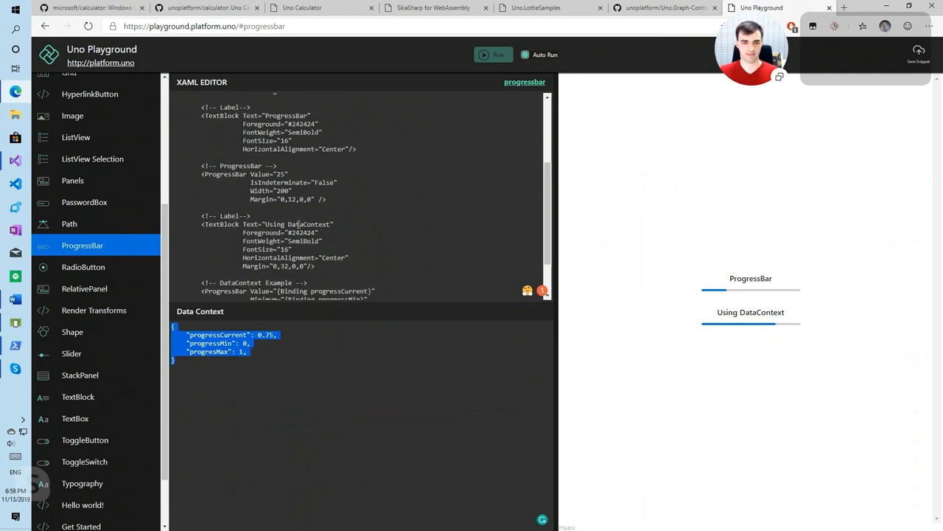
pyautogui.scroll(-2, 297, 199)
pyautogui.scroll(-1, 297, 199)
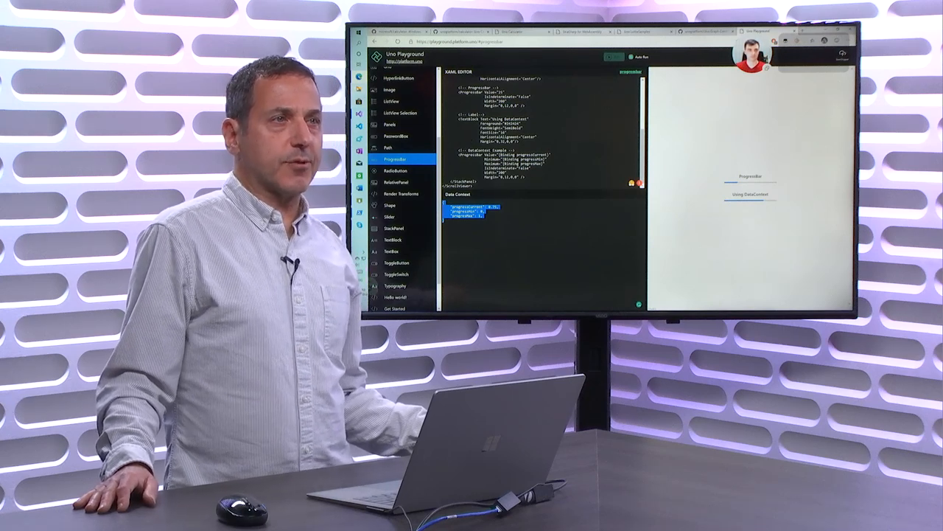
# Browse to the Desktop Videos folder listing the demo MP4 recordings, over Visual Studio.
pyautogui.press('super+e')
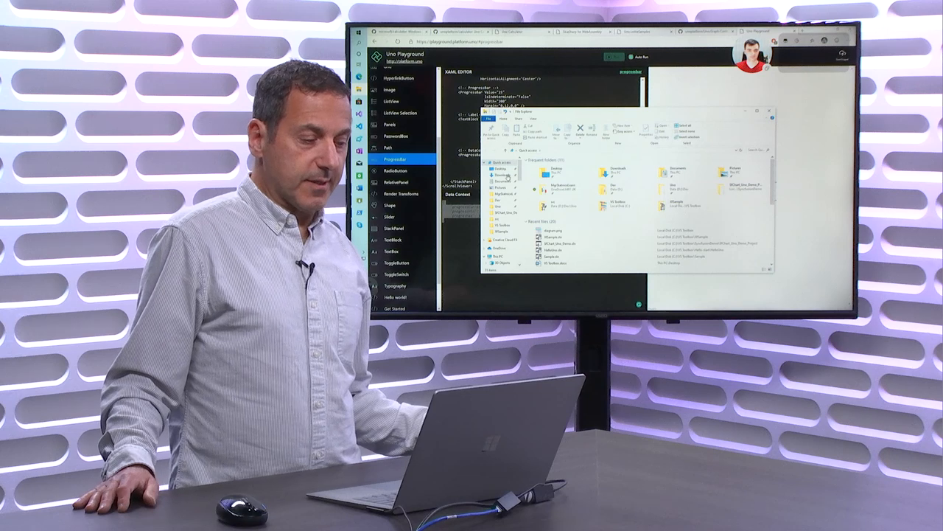
pyautogui.click(502, 169)
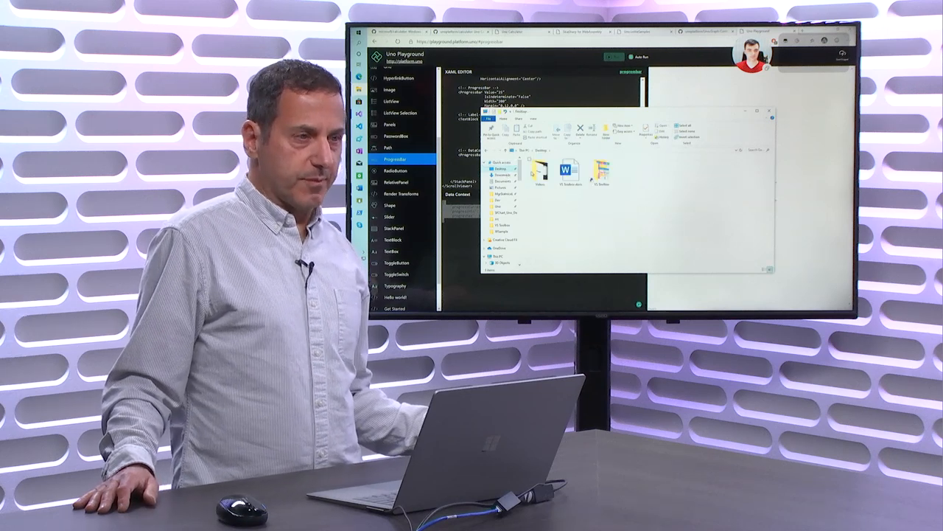
pyautogui.doubleClick(539, 171)
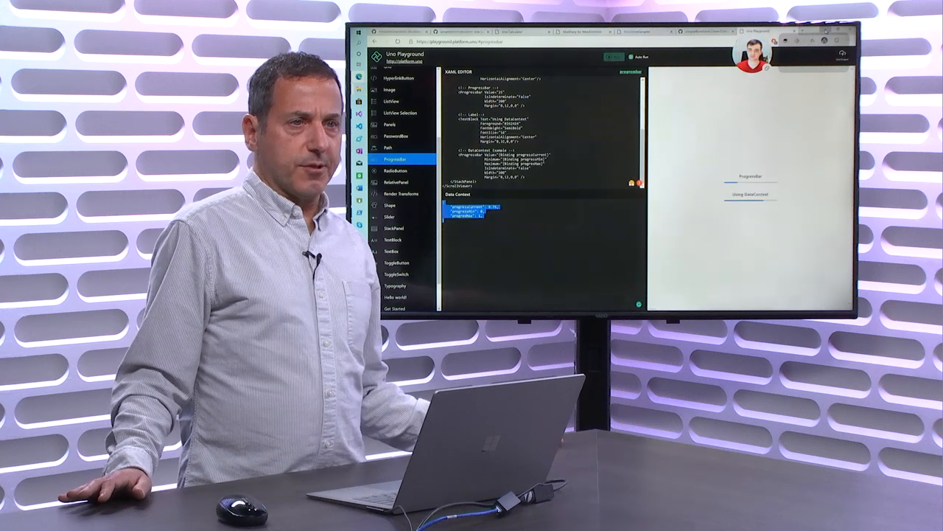
pyautogui.hotkey('alt', 'Tab')
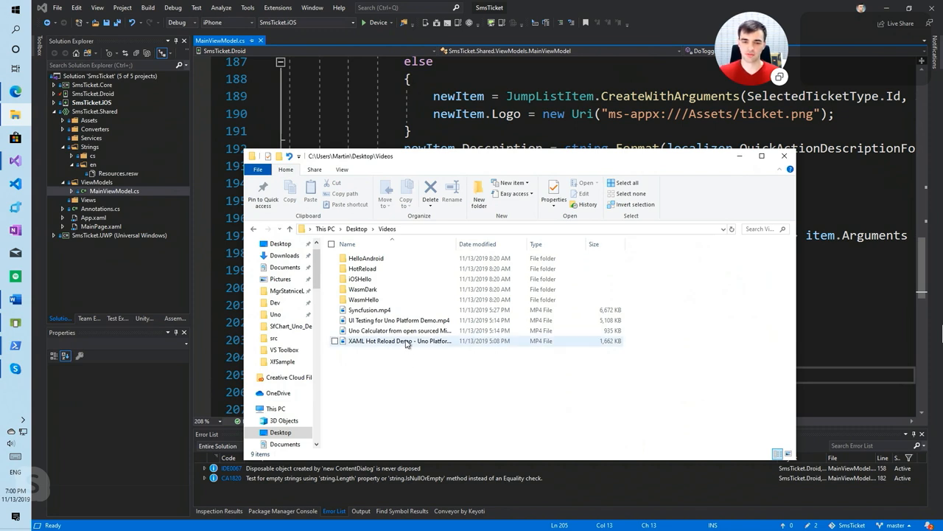
# Play 'XAML Hot Reload Demo - Uno Platform.mp4', where the saved greeting updates live and a named Slider is added.
pyautogui.doubleClick(405, 341)
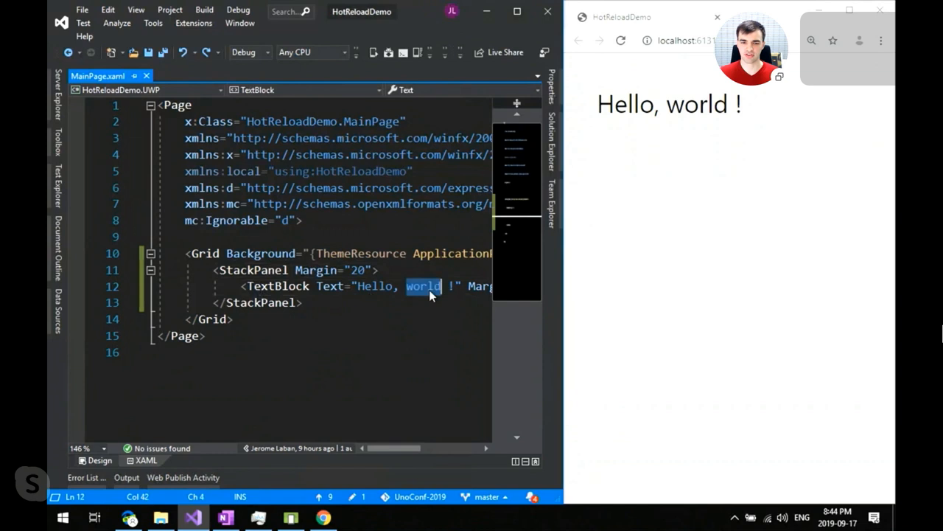
pyautogui.write('Uno Conf 2')
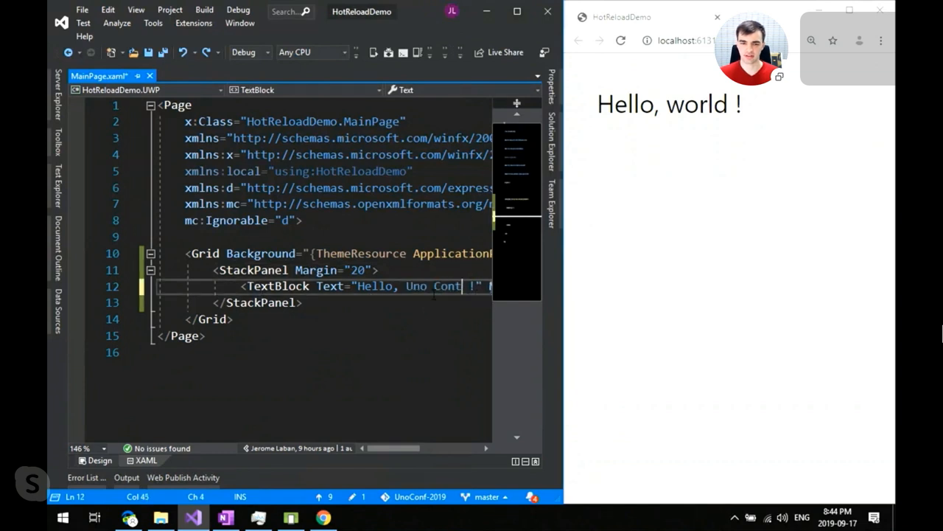
pyautogui.write('019')
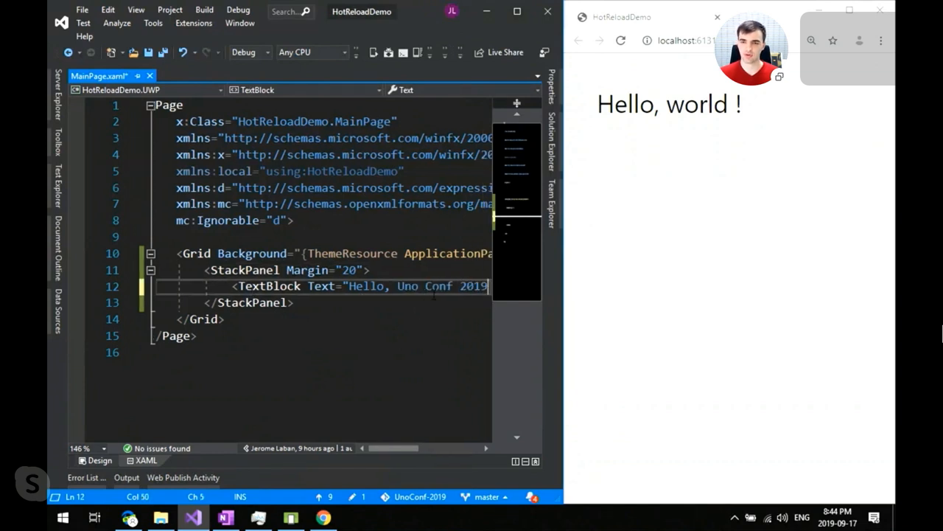
pyautogui.hotkey('ctrl', 's')
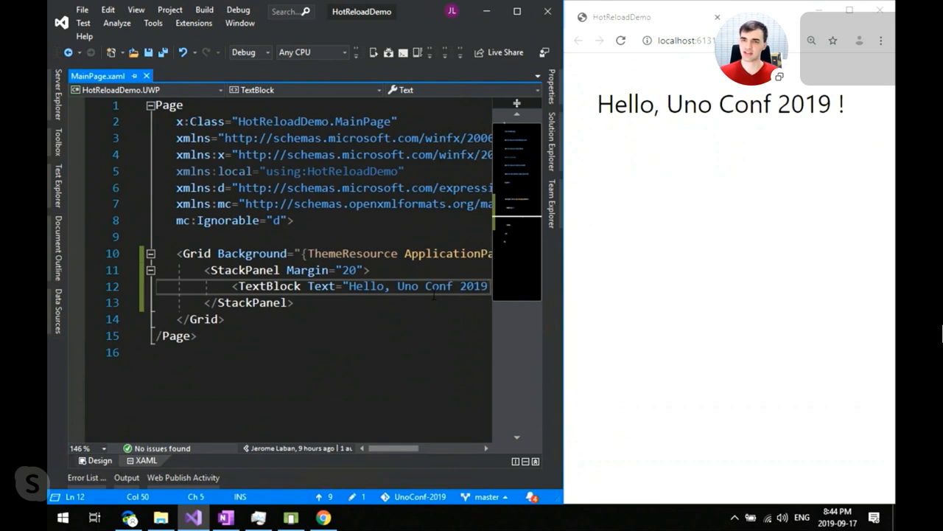
pyautogui.press('End')
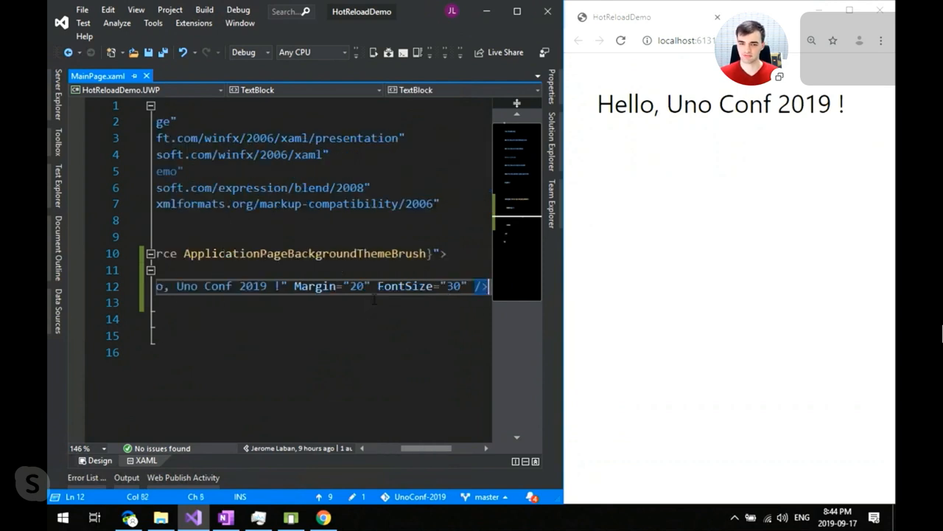
pyautogui.press('Return')
pyautogui.write('<Sli')
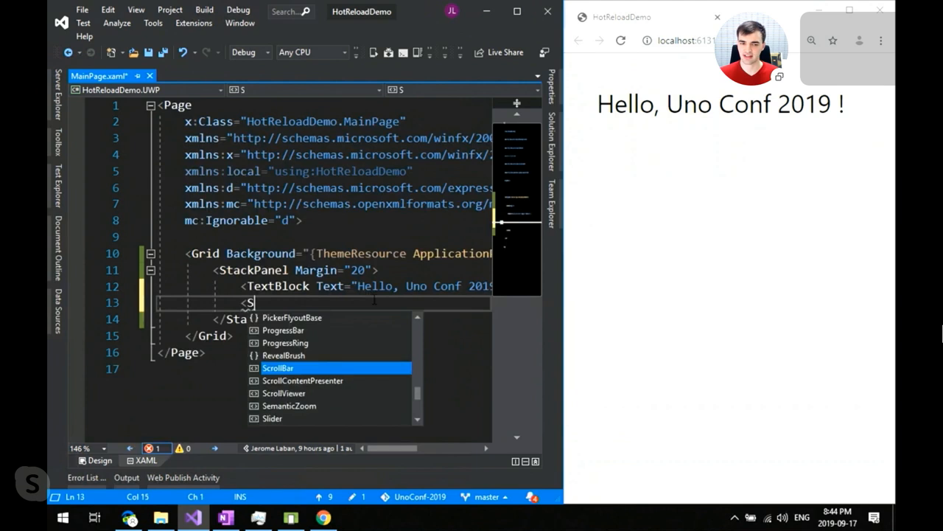
pyautogui.press('Tab')
pyautogui.write('x:N')
pyautogui.press('Tab')
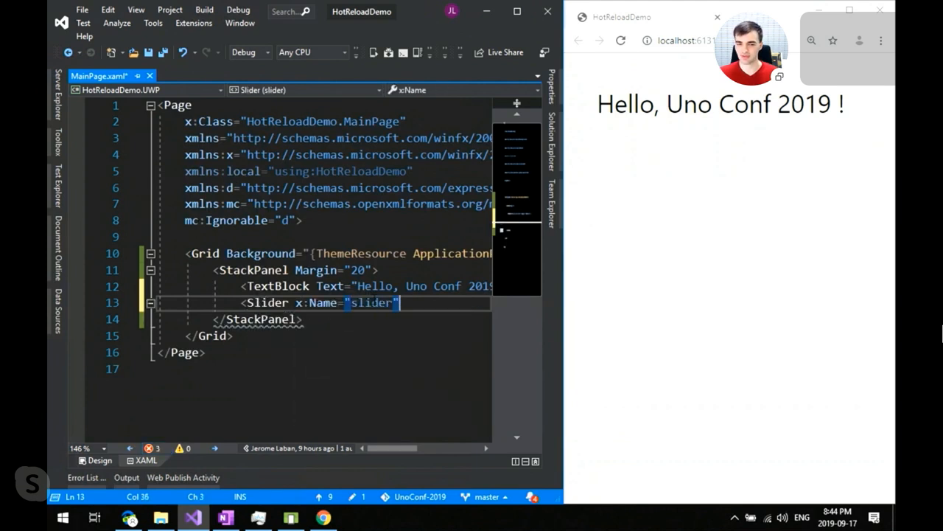
pyautogui.write('/>')
# Add a TextBlock bound to the slider by ElementName and save so the slider appears in the browser.
pyautogui.press('Return')
pyautogui.write('<Tx')
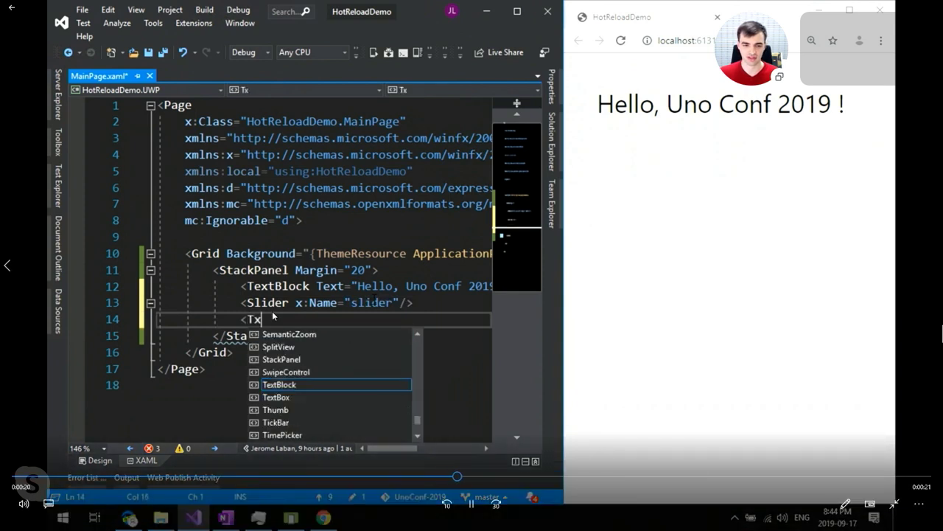
pyautogui.press('Tab')
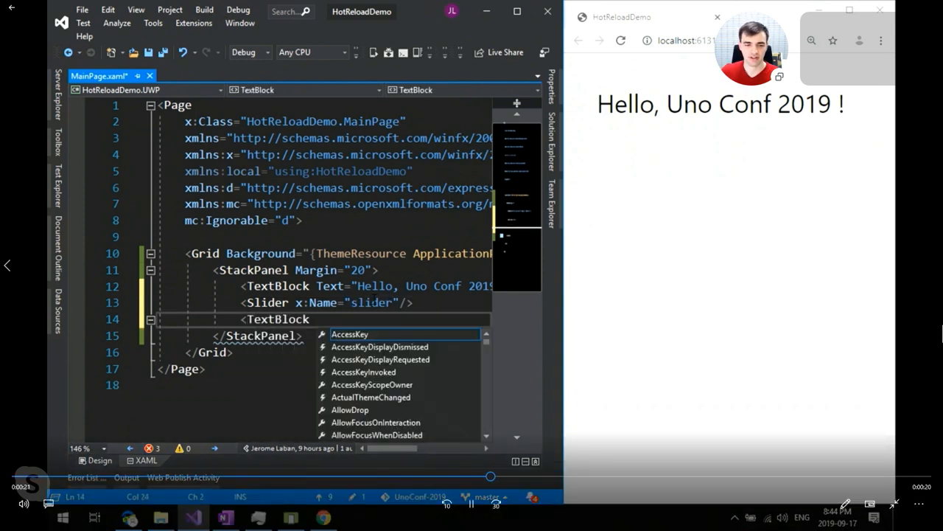
pyautogui.write('Te')
pyautogui.press('Tab')
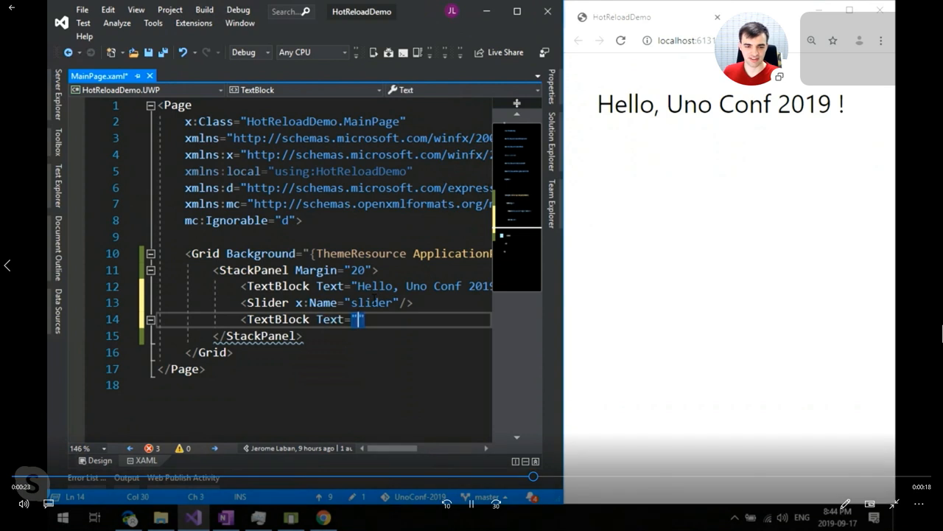
pyautogui.write('{')
pyautogui.write('Bi')
pyautogui.press('Tab')
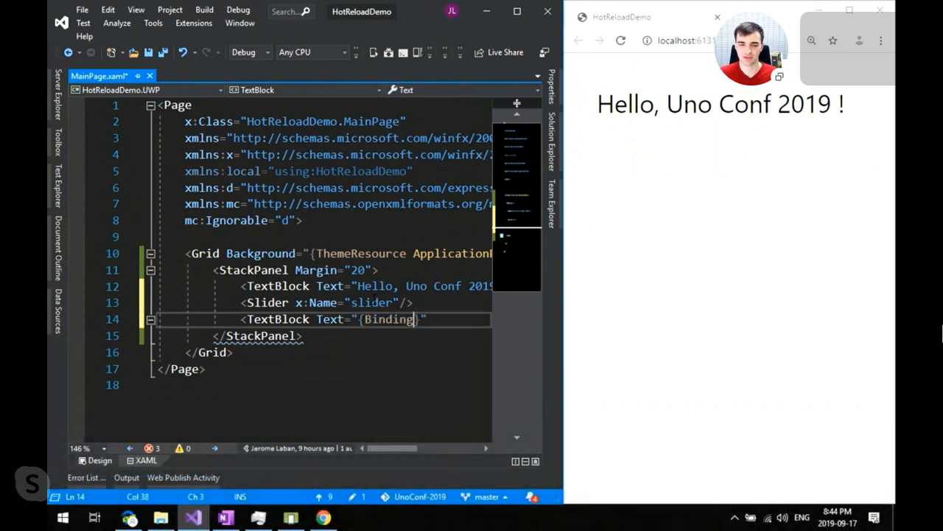
pyautogui.write('Value,')
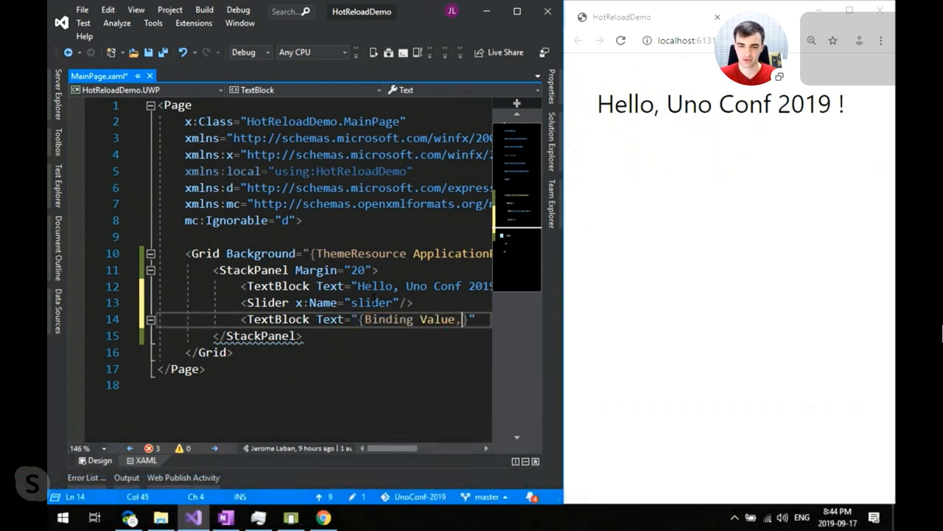
pyautogui.write(' El')
pyautogui.press('Tab')
pyautogui.press('Tab')
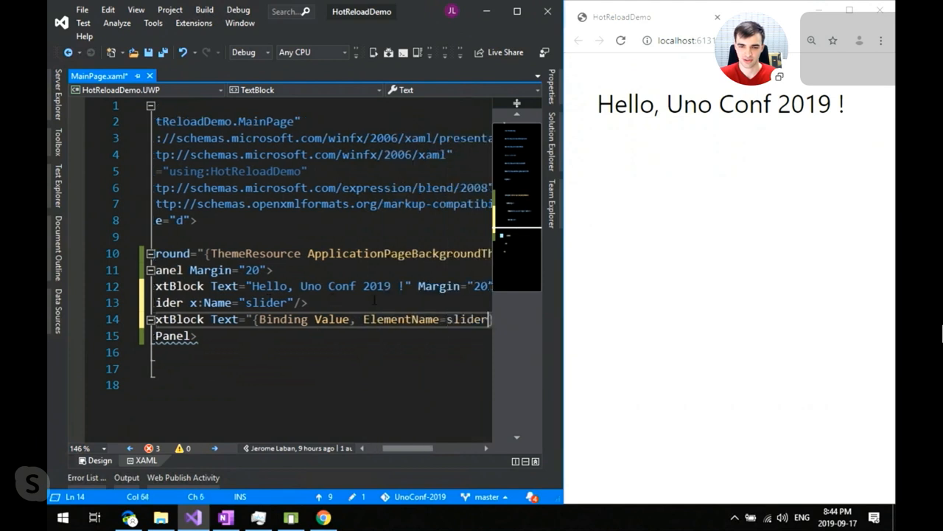
pyautogui.write('/>')
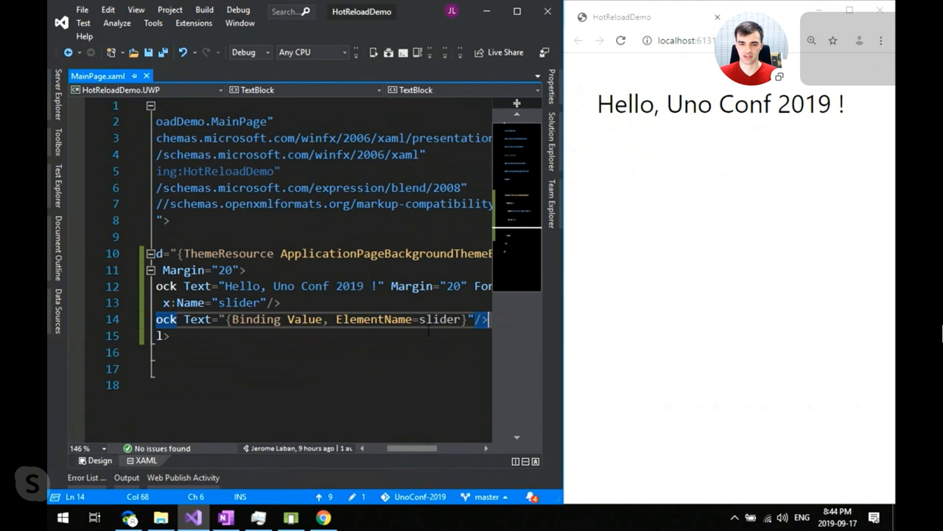
pyautogui.press('Up')
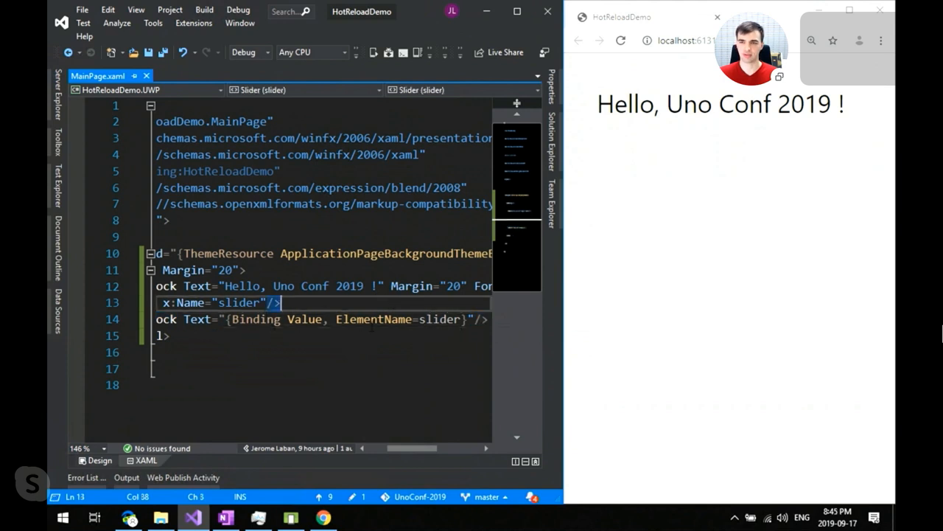
pyautogui.hotkey('ctrl', 's')
# Drag the slider in the running app to change the bound number, then close the demo video.
pyautogui.click(603, 159)
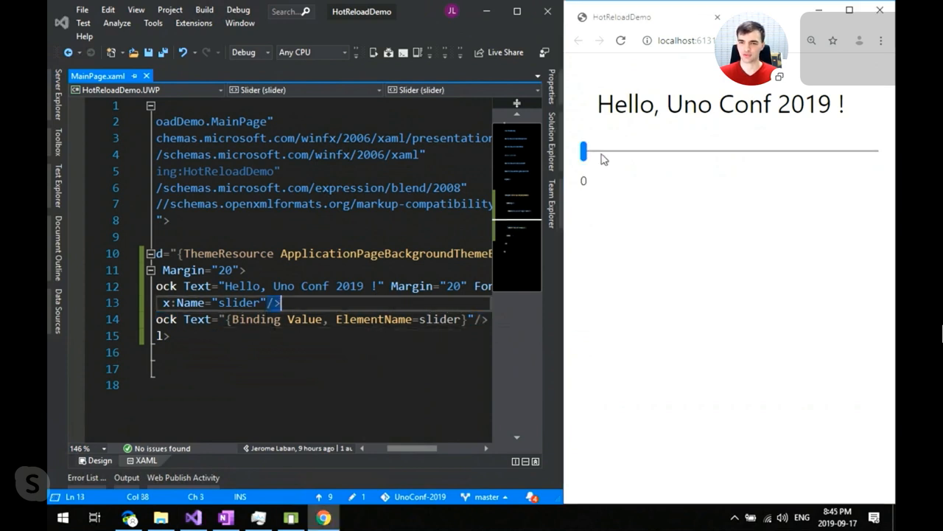
pyautogui.moveTo(584, 152)
pyautogui.mouseDown()
pyautogui.moveTo(661, 163)
pyautogui.moveTo(633, 166)
pyautogui.mouseUp()
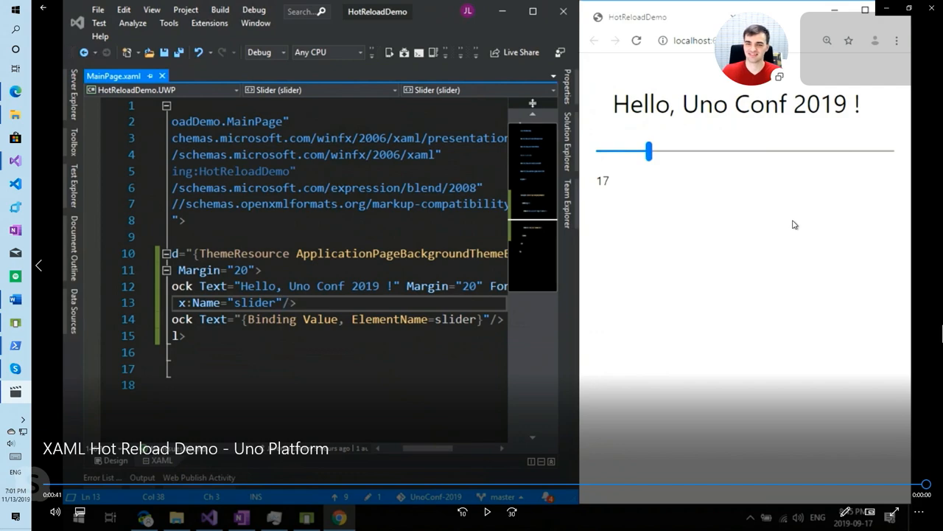
pyautogui.click(930, 15)
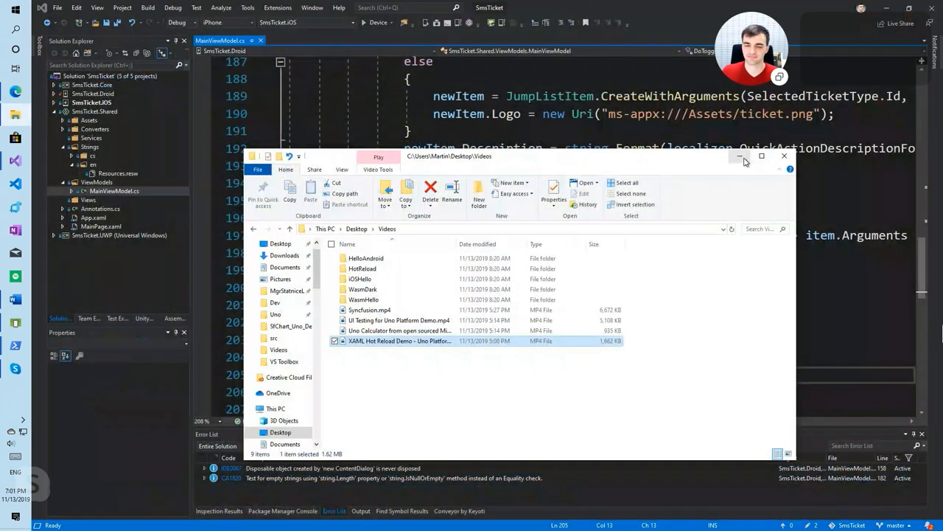
# Minimize File Explorer and switch past Visual Studio to the Android Emulator home screen.
pyautogui.click(784, 156)
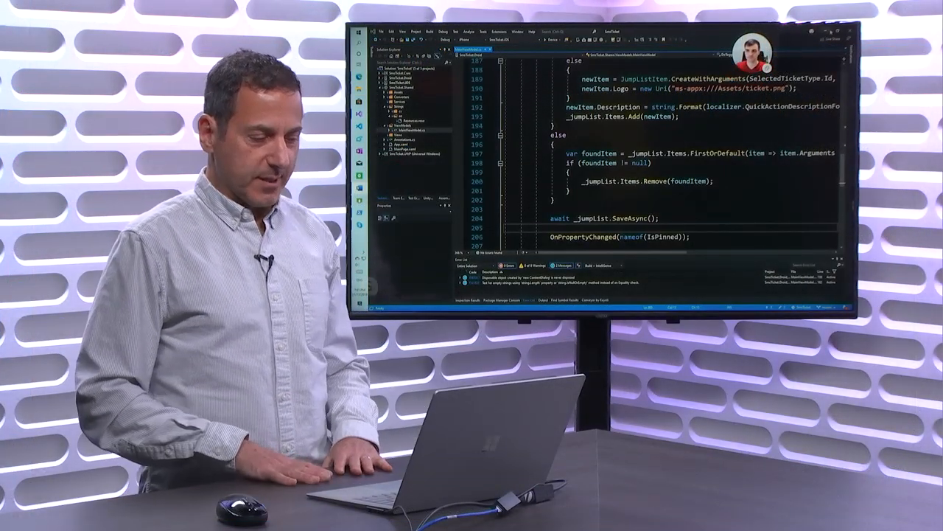
pyautogui.hotkey('alt', 'Tab')
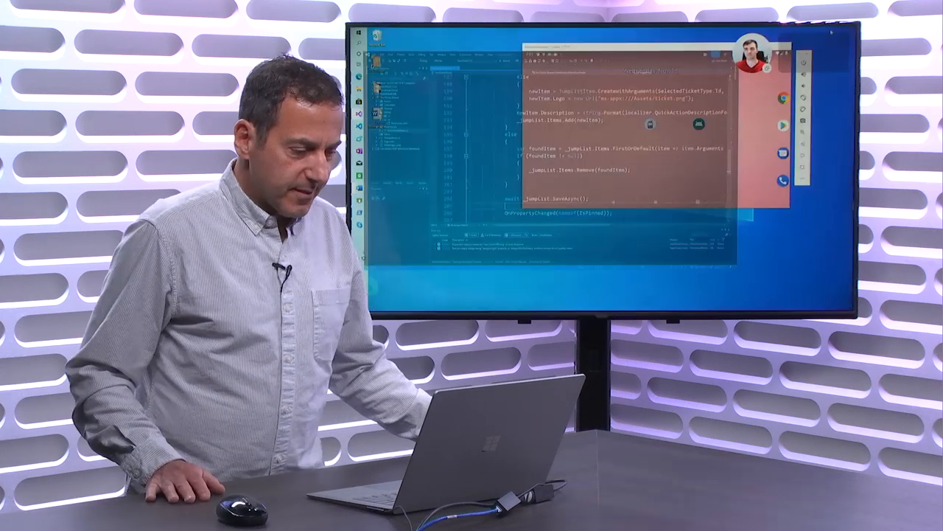
pyautogui.hotkey('alt', 'Tab')
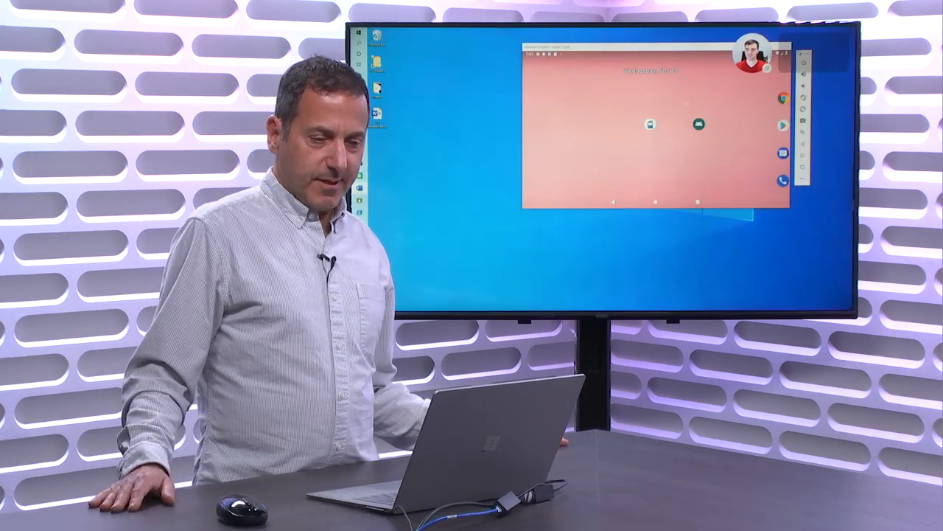